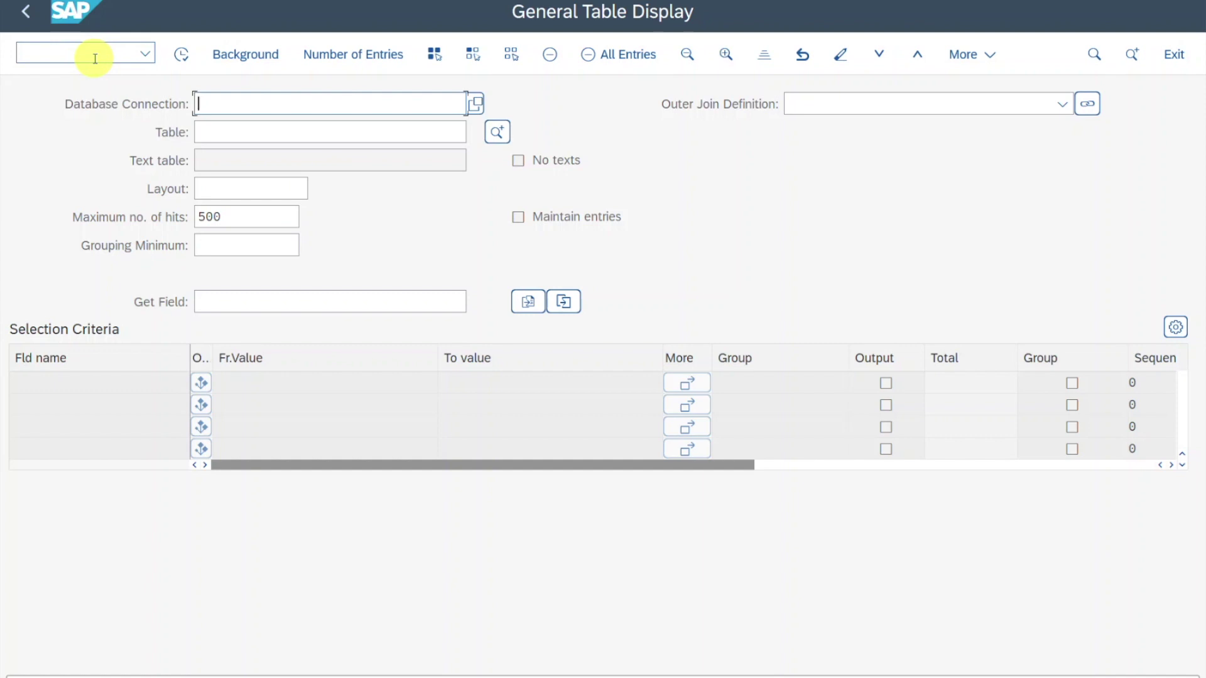
Step: Run transaction se16n to open the general table display
{"action": "left_click", "coordinate": [94, 58]}
{"action": "type", "text": "se16"}
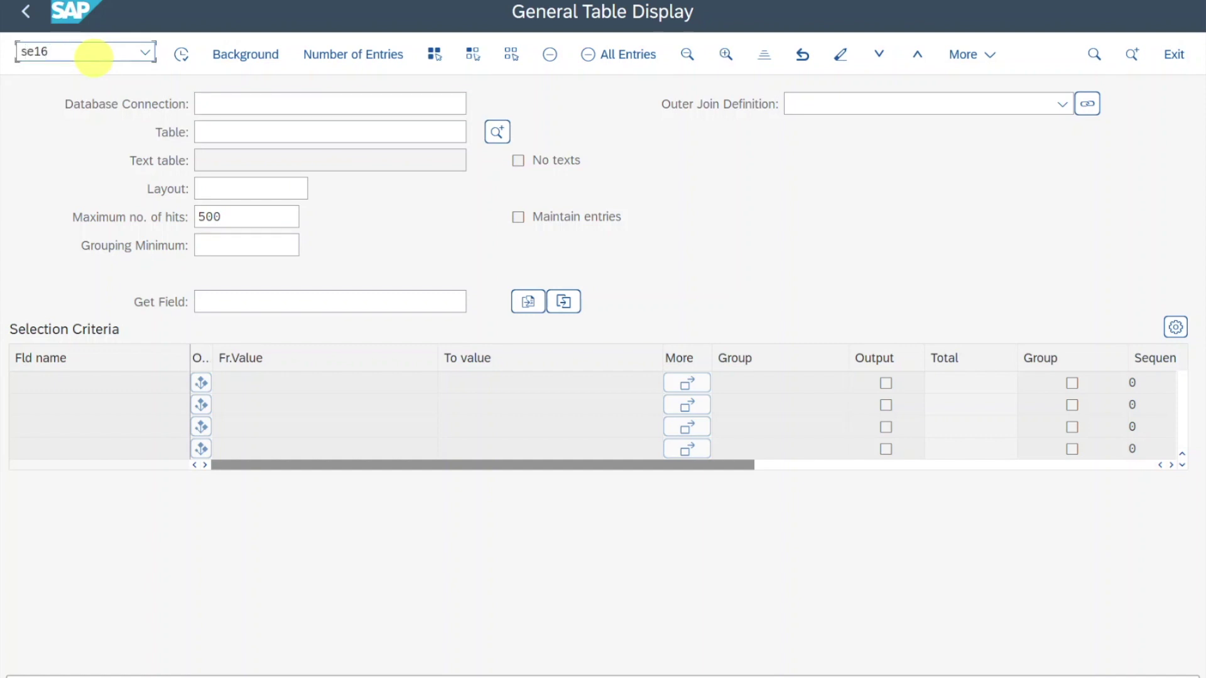
{"action": "type", "text": "n"}
{"action": "key", "text": "Return"}
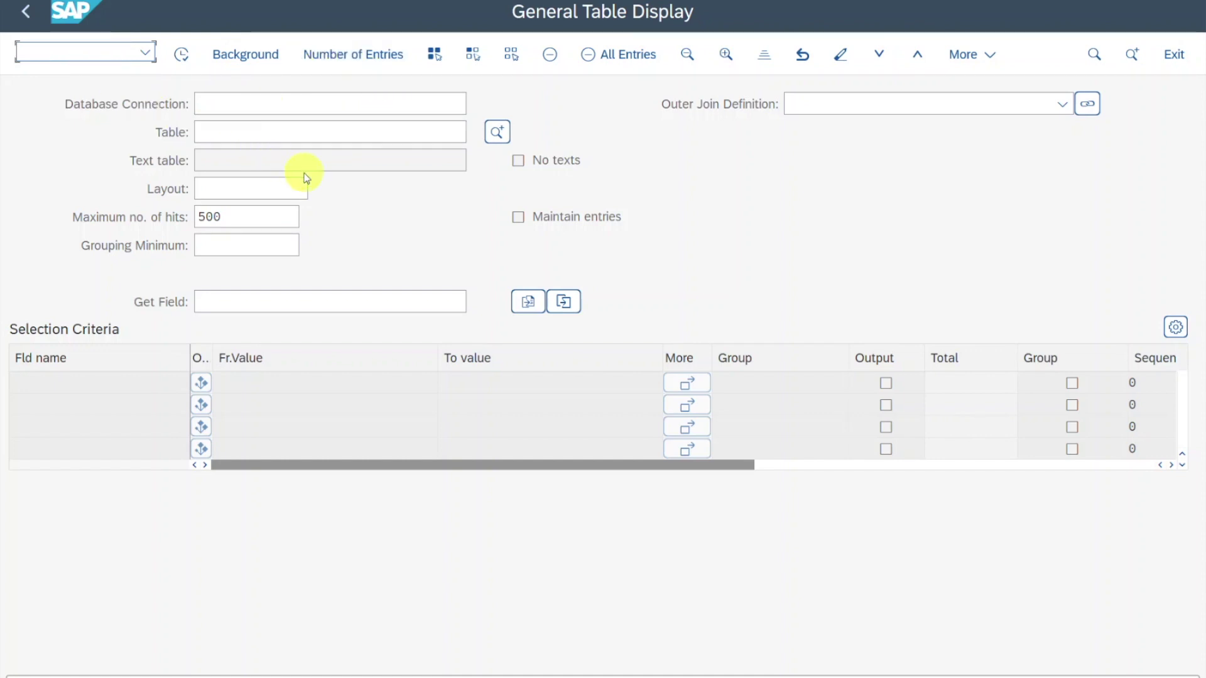
Step: Search the table names with ACDOC*, choose ACDOCA, and load its selection fields
{"action": "left_click", "coordinate": [213, 130]}
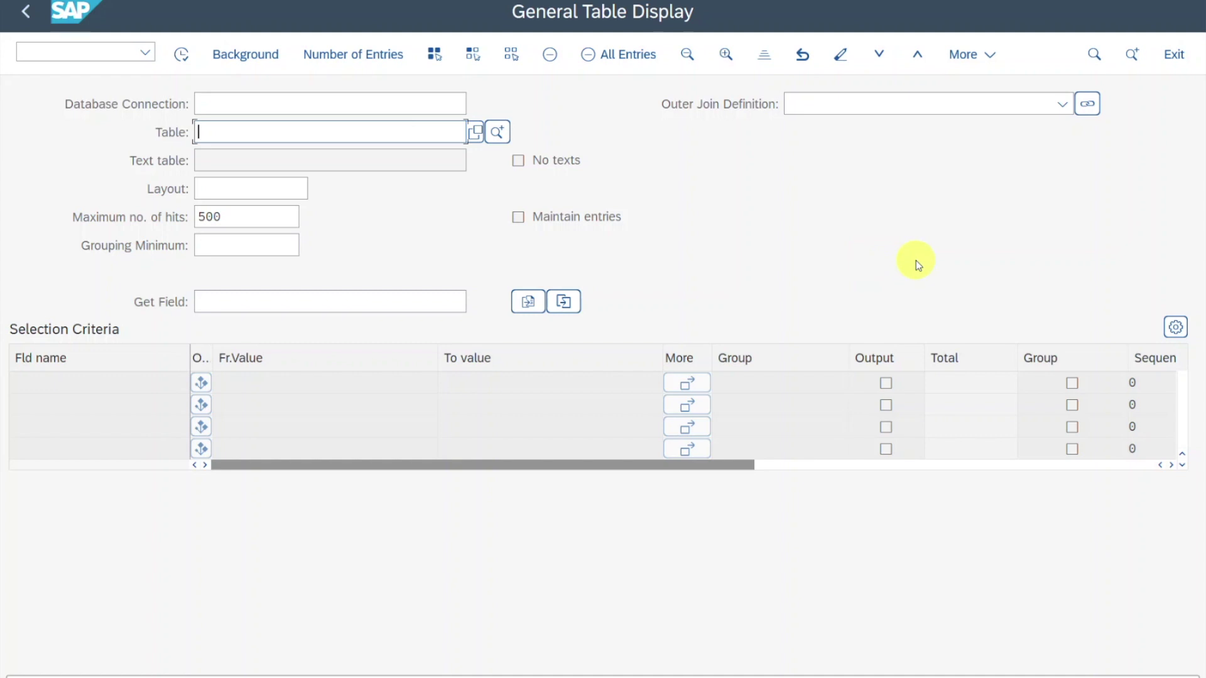
{"action": "type", "text": "ACDOC*"}
{"action": "left_click", "coordinate": [473, 135]}
{"action": "left_click", "coordinate": [627, 371]}
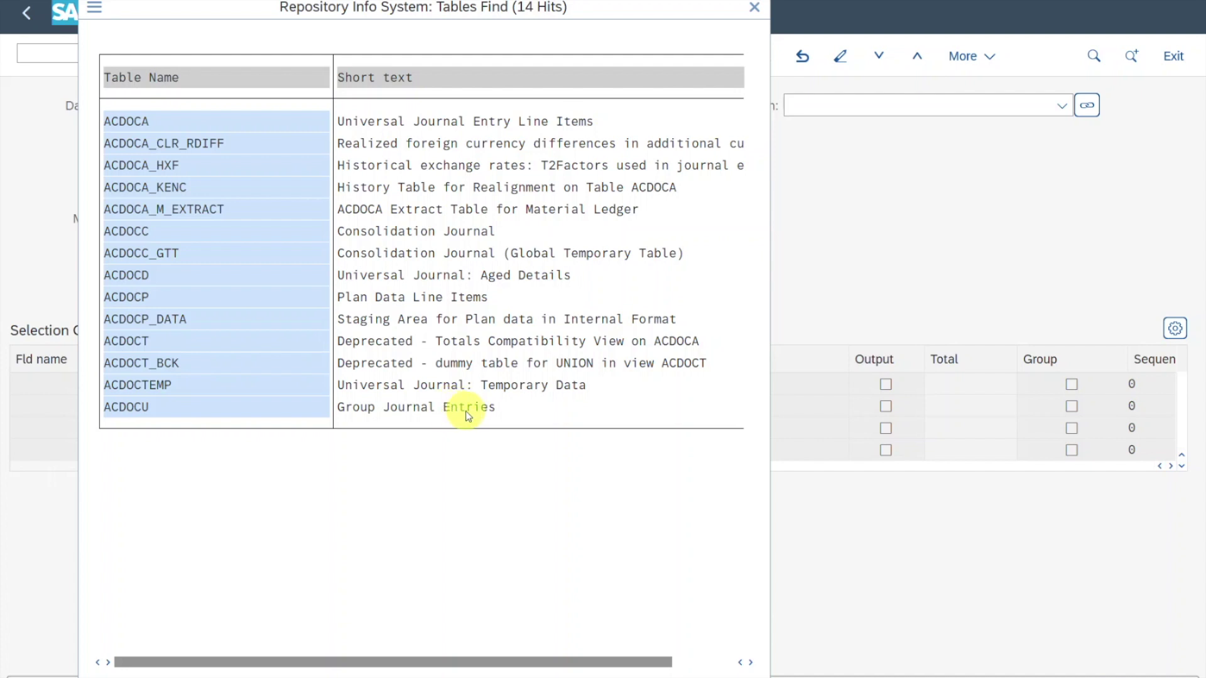
{"action": "double_click", "coordinate": [211, 115]}
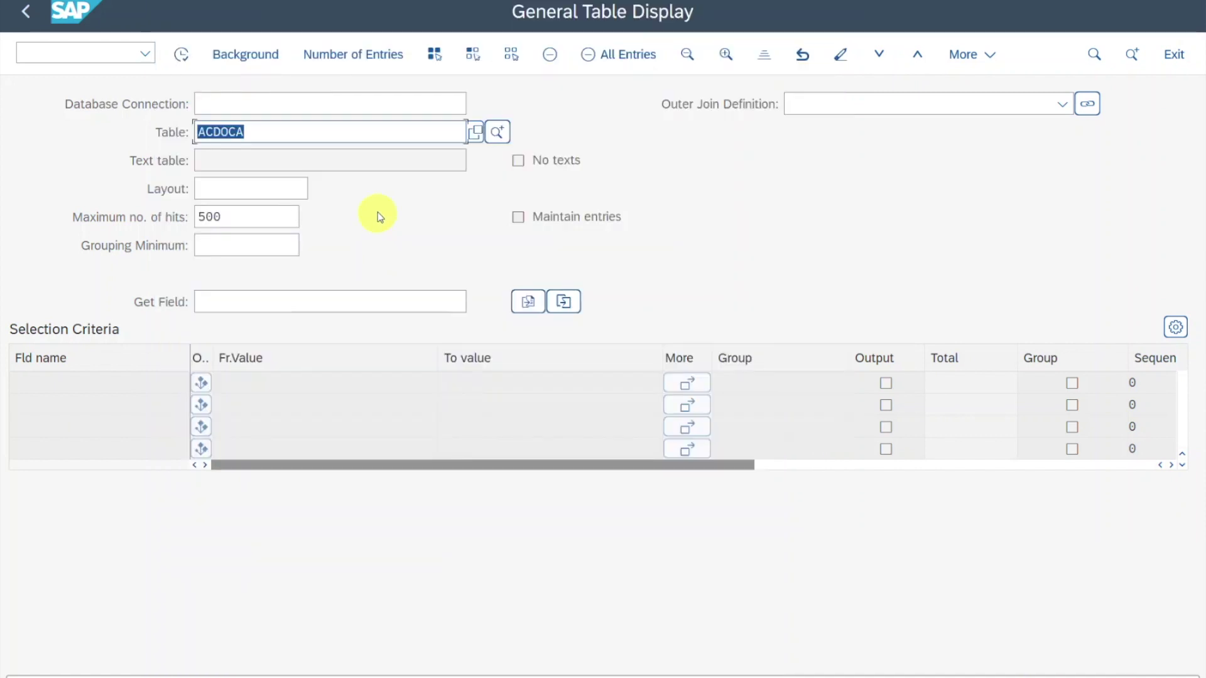
{"action": "key", "text": "Return"}
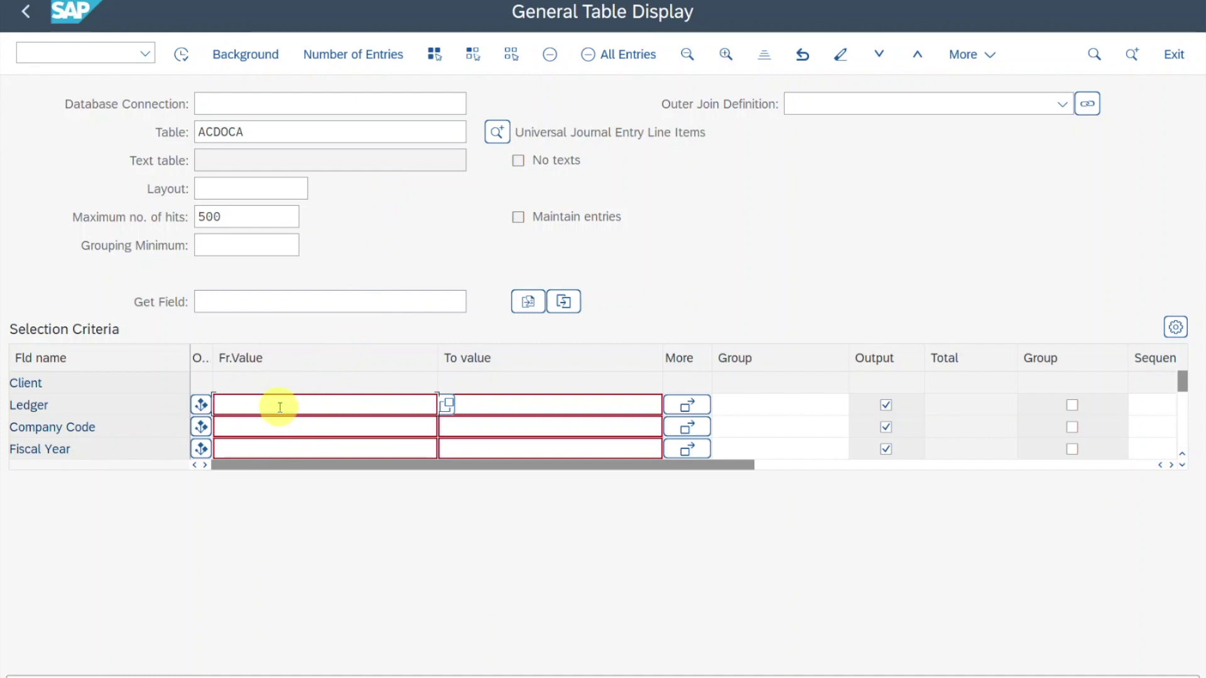
Step: Review ACDOCA's selection fields and display the table entries without any selection criteria
{"action": "scroll", "coordinate": [279, 407], "scroll_direction": "down", "scroll_amount": 5}
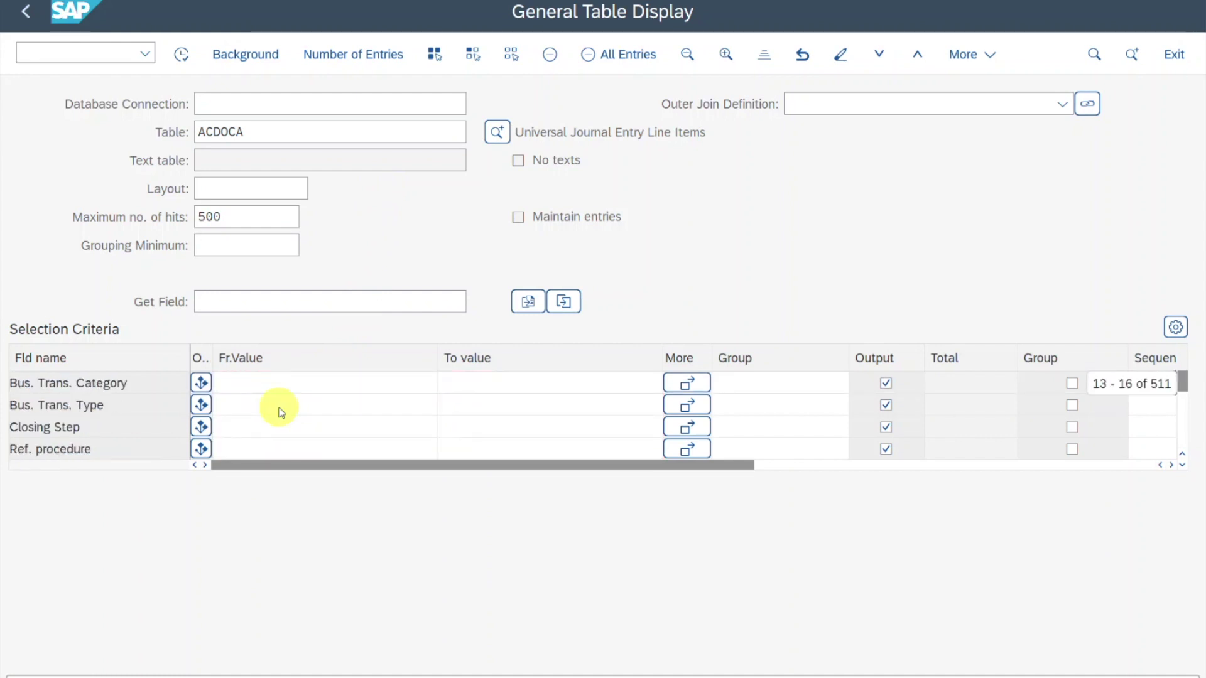
{"action": "scroll", "coordinate": [1160, 386], "scroll_direction": "down", "scroll_amount": 1}
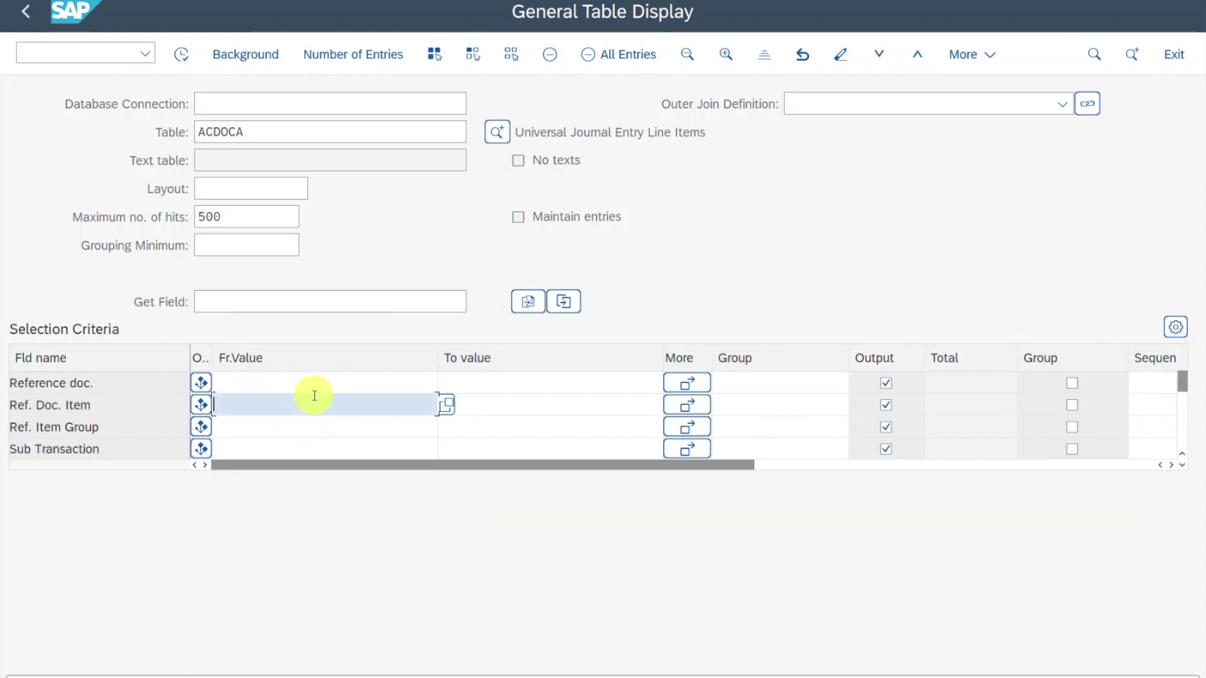
{"action": "left_click", "coordinate": [183, 56]}
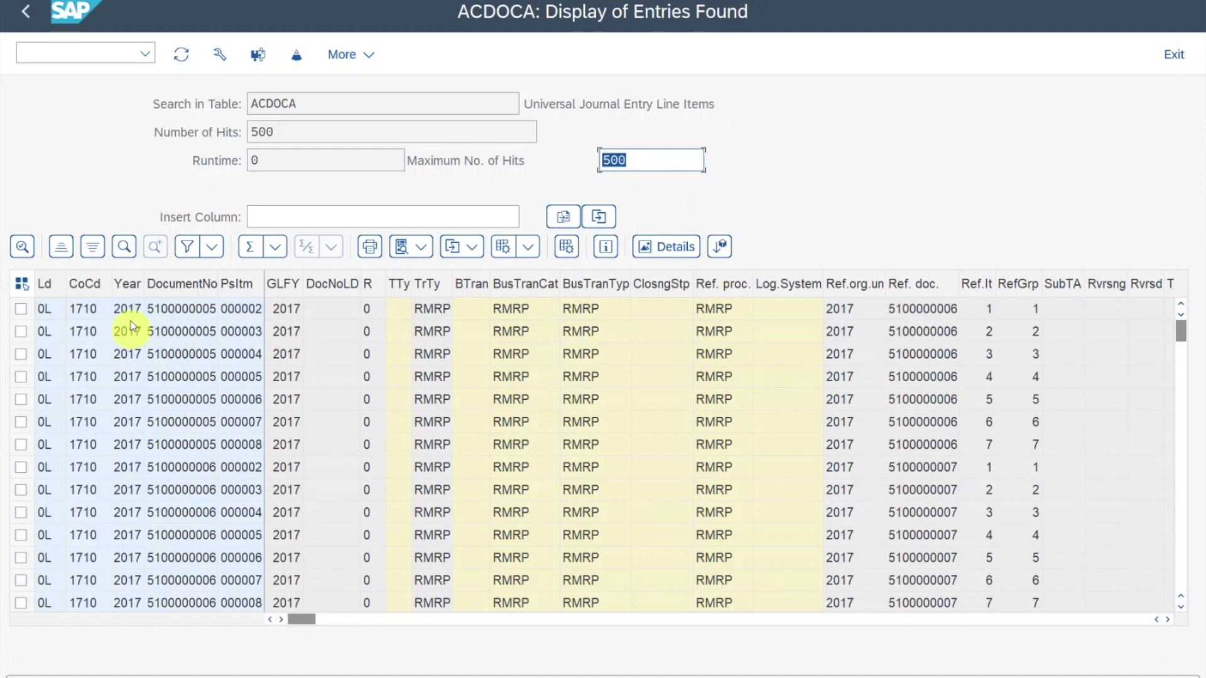
Step: Look up the possible ledger values for the first ACDOCA entry, then close the list
{"action": "left_click_drag", "start_coordinate": [65, 287], "coordinate": [65, 287]}
{"action": "left_click", "coordinate": [54, 308]}
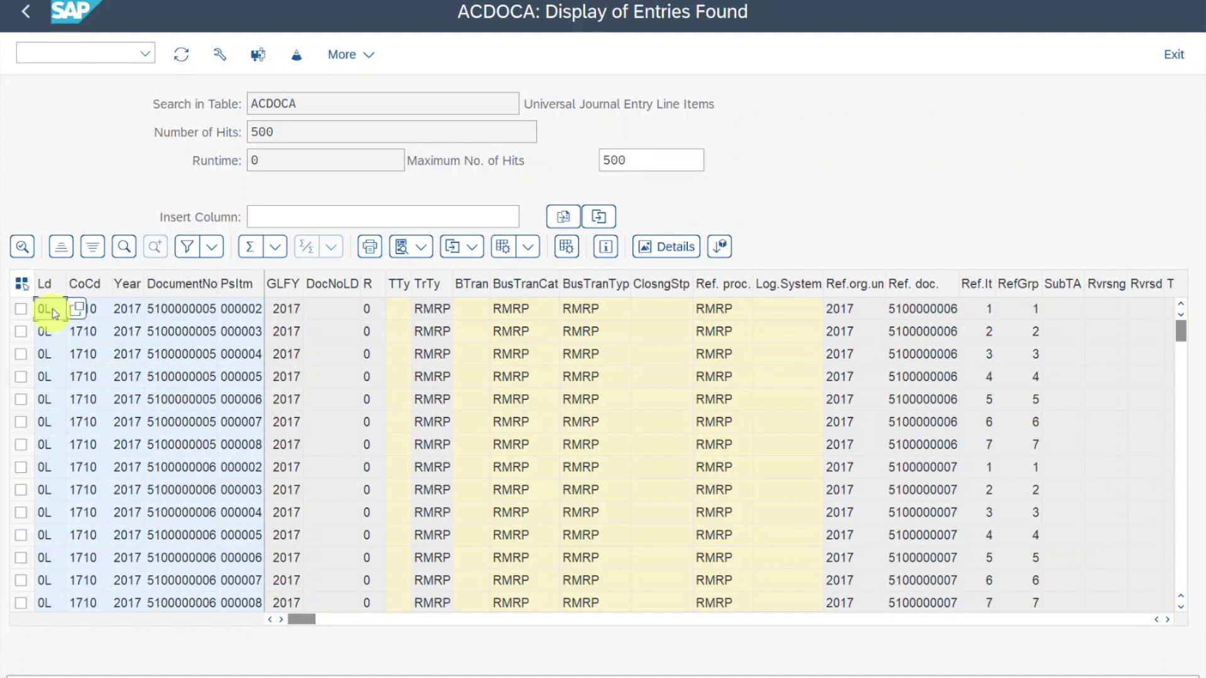
{"action": "left_click", "coordinate": [88, 313]}
{"action": "left_click", "coordinate": [78, 310]}
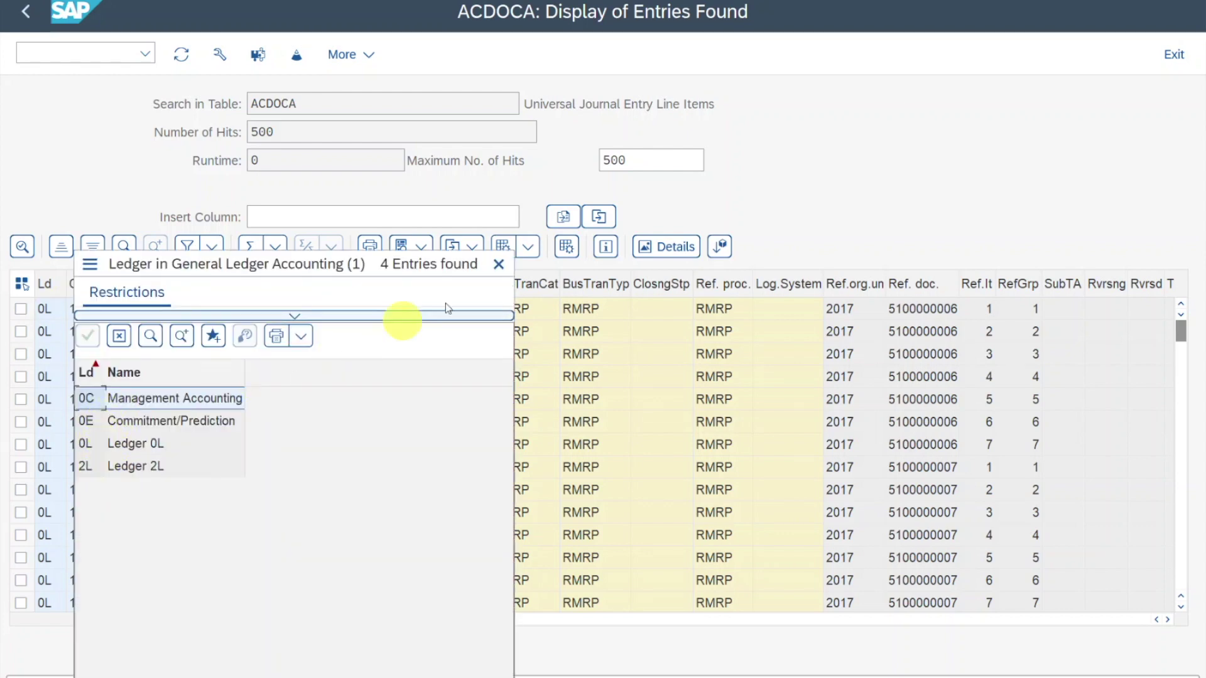
{"action": "key", "text": "Escape"}
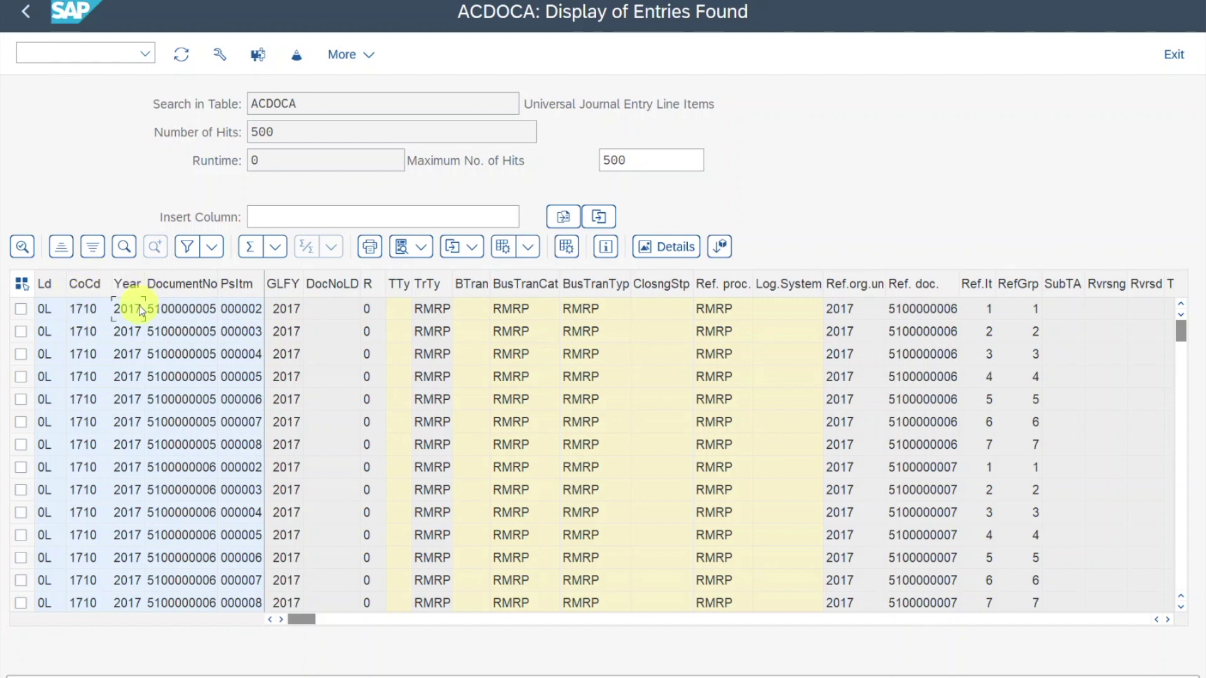
Step: Examine the year, document number and posting item values of the lines belonging to the first document
{"action": "left_click", "coordinate": [182, 311]}
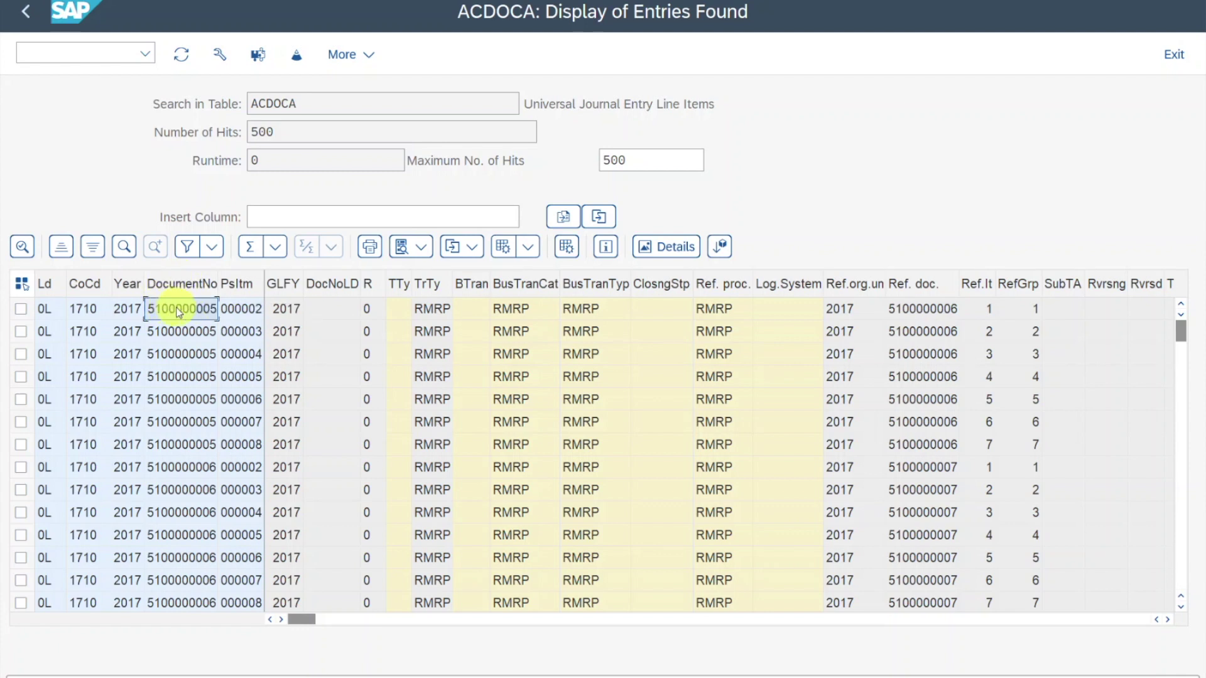
{"action": "left_click", "coordinate": [58, 308]}
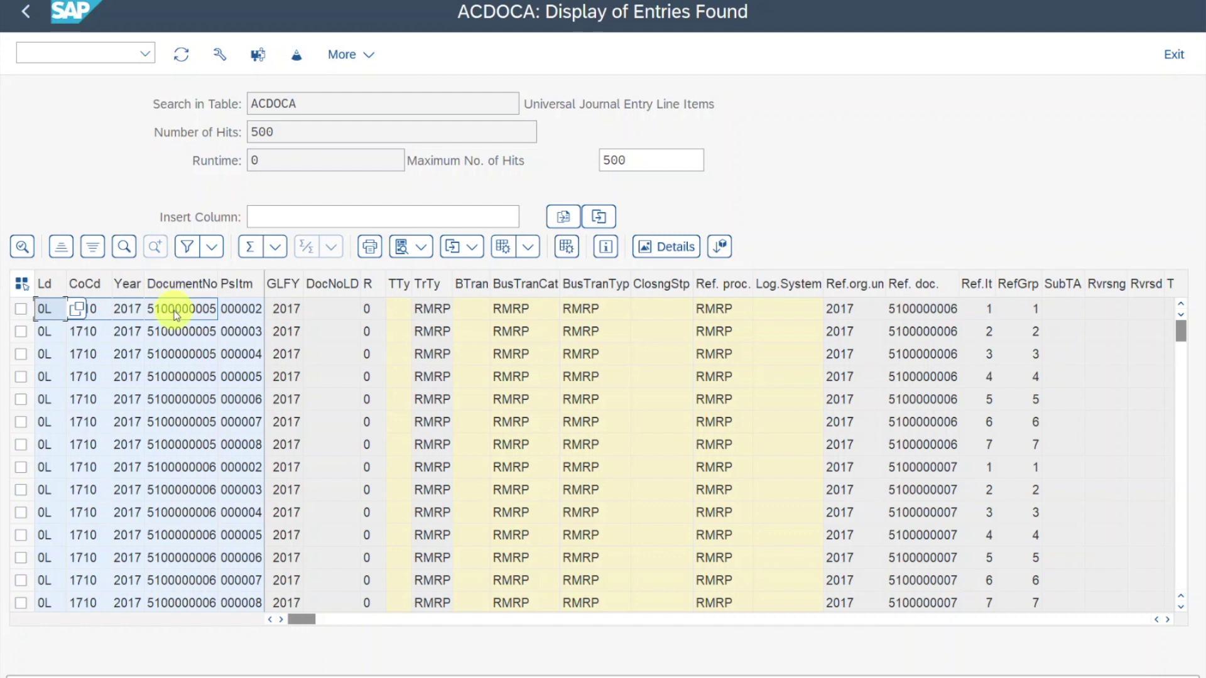
{"action": "left_click", "coordinate": [177, 311]}
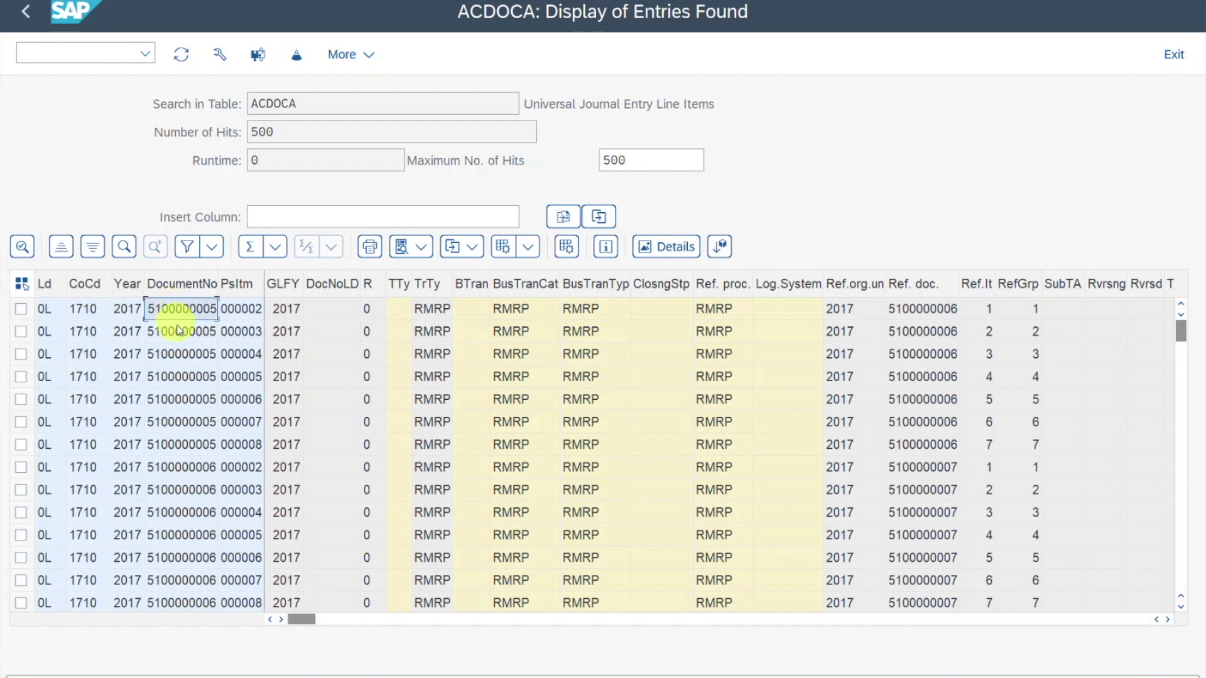
{"action": "left_click", "coordinate": [186, 331]}
{"action": "left_click_drag", "start_coordinate": [188, 309], "coordinate": [180, 411]}
{"action": "left_click_drag", "start_coordinate": [238, 307], "coordinate": [236, 444]}
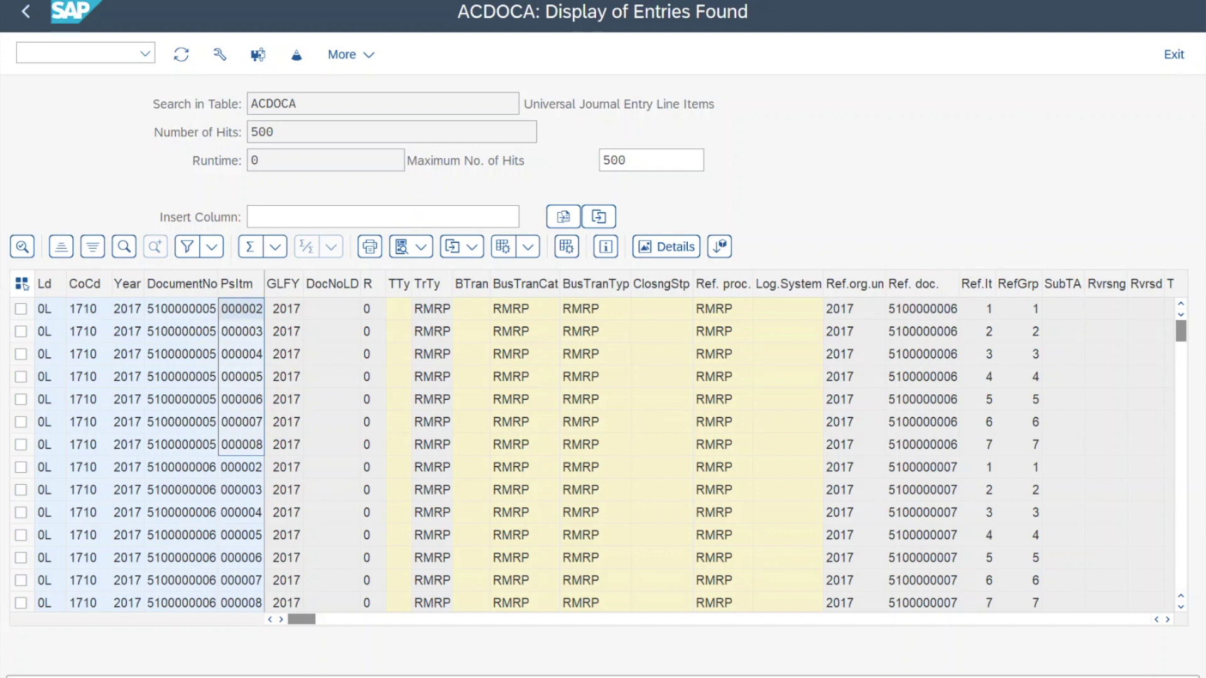
Step: Open transaction fb03 in a new session window and place it beside the ACDOCA entries
{"action": "type", "text": "/ofb03"}
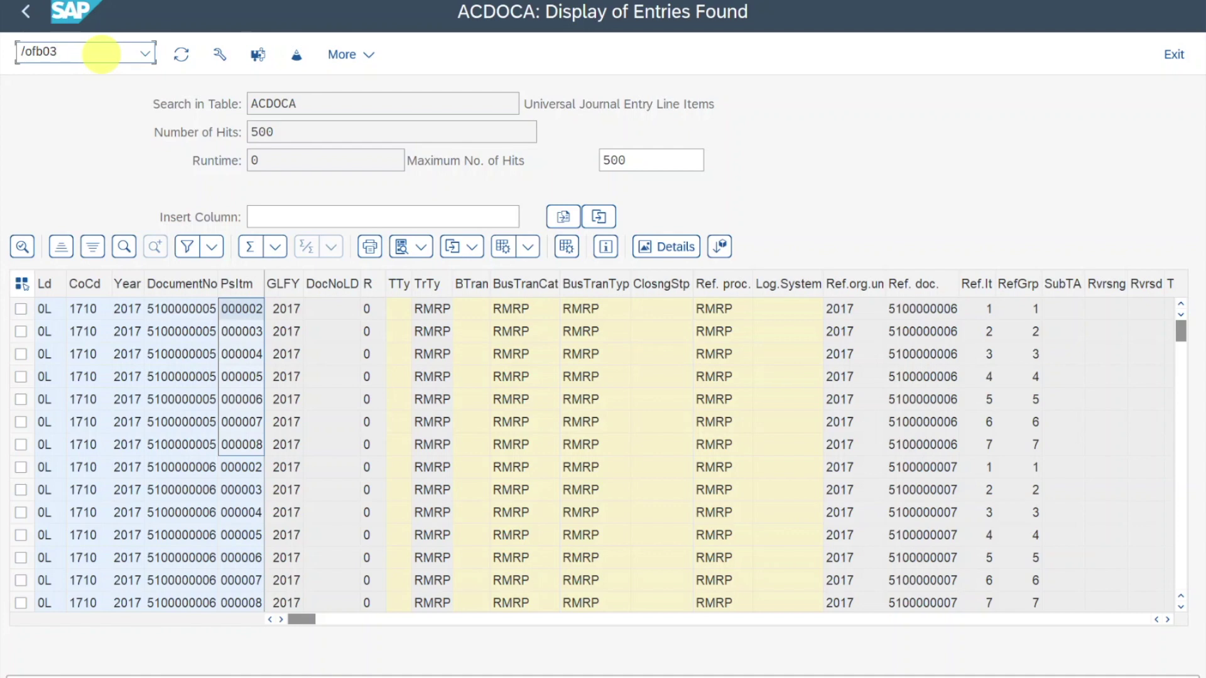
{"action": "key", "text": "Return"}
{"action": "left_click_drag", "start_coordinate": [748, 41], "coordinate": [880, 5]}
Step: Display the first ACDOCA entry's document for company code 1710 and fiscal year 2017
{"action": "left_click", "coordinate": [864, 185]}
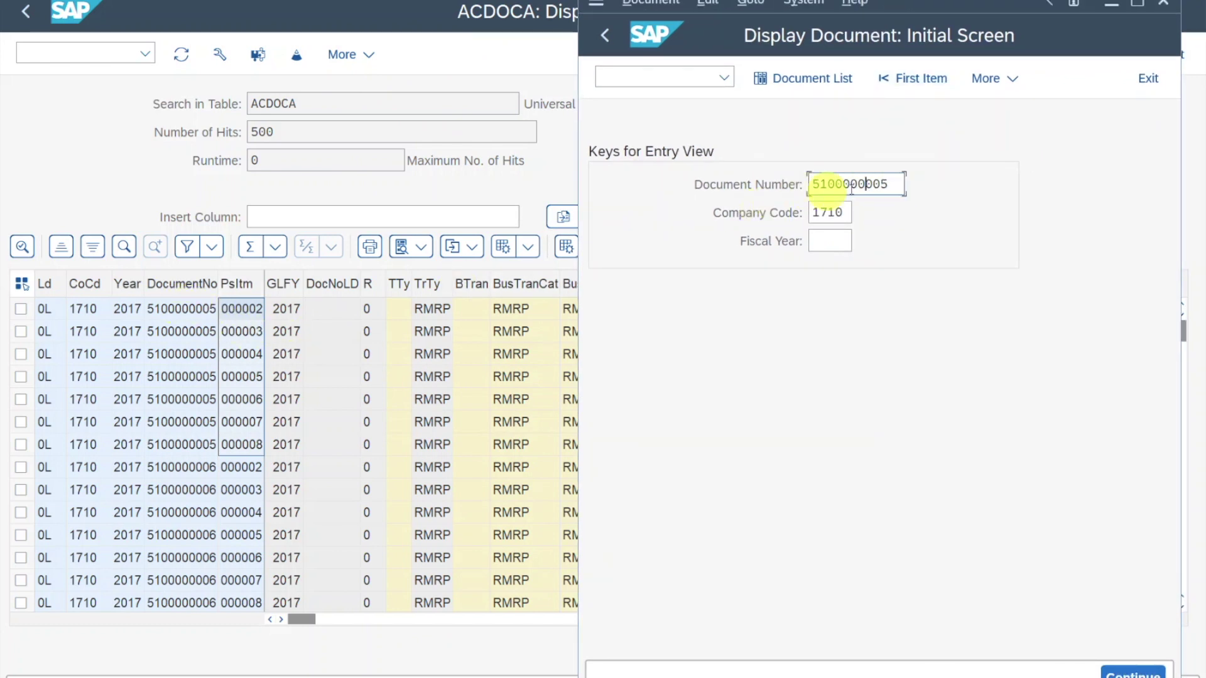
{"action": "left_click_drag", "start_coordinate": [901, 183], "coordinate": [810, 212]}
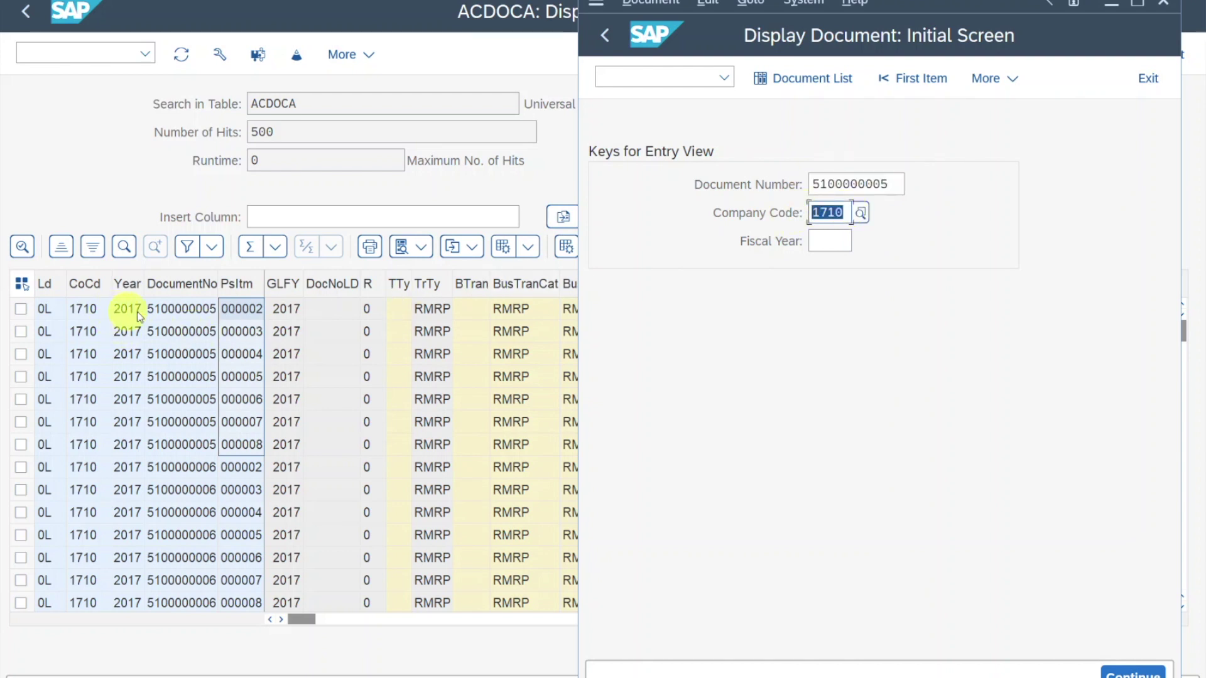
{"action": "left_click", "coordinate": [838, 242]}
{"action": "type", "text": "2017"}
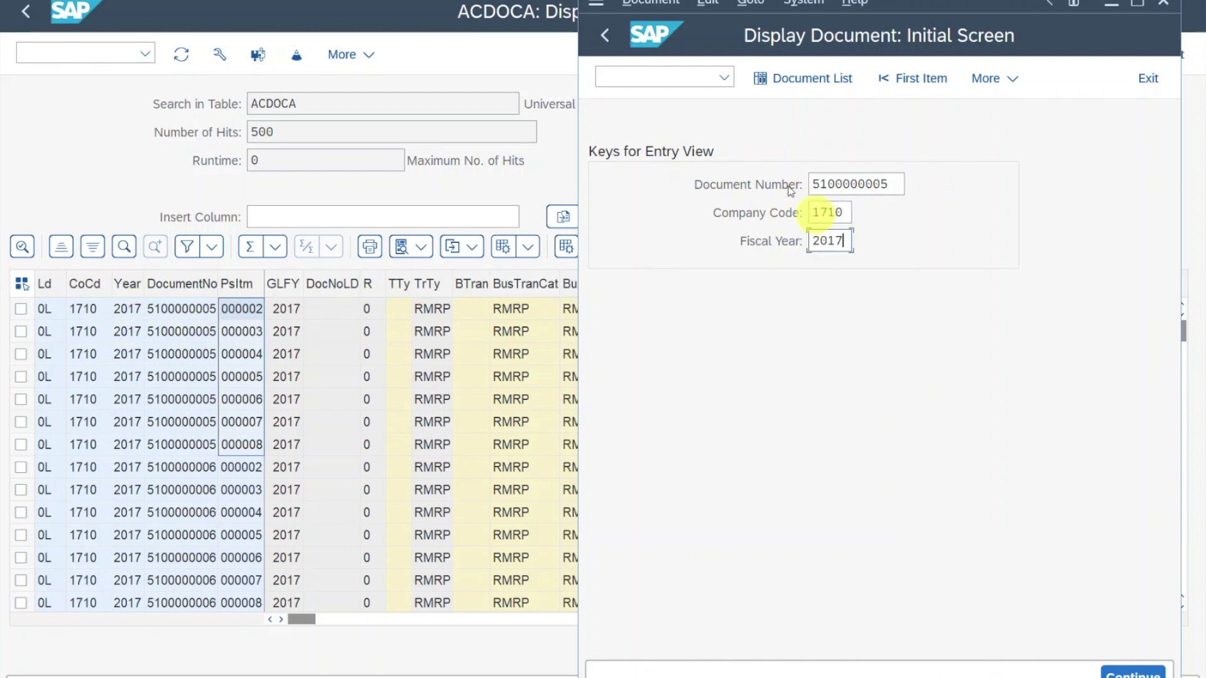
{"action": "left_click", "coordinate": [1128, 672]}
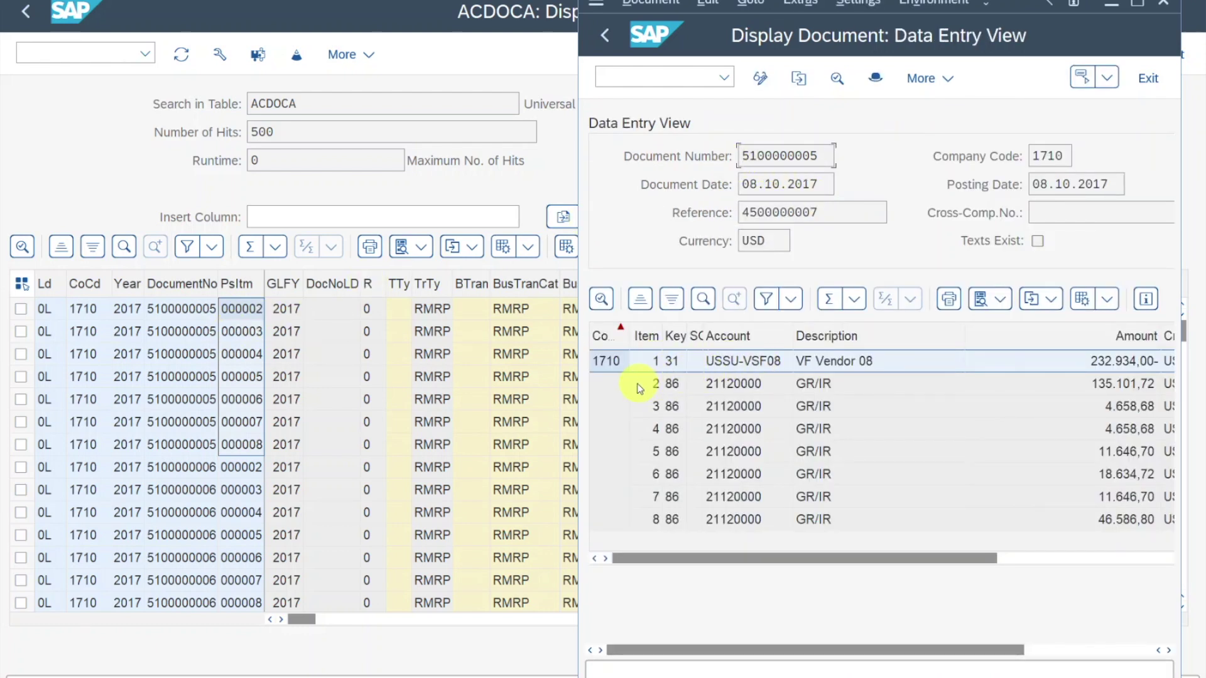
Step: Compare the document's vendor and GR/IR line items with the posting items listed in ACDOCA
{"action": "left_click", "coordinate": [691, 520]}
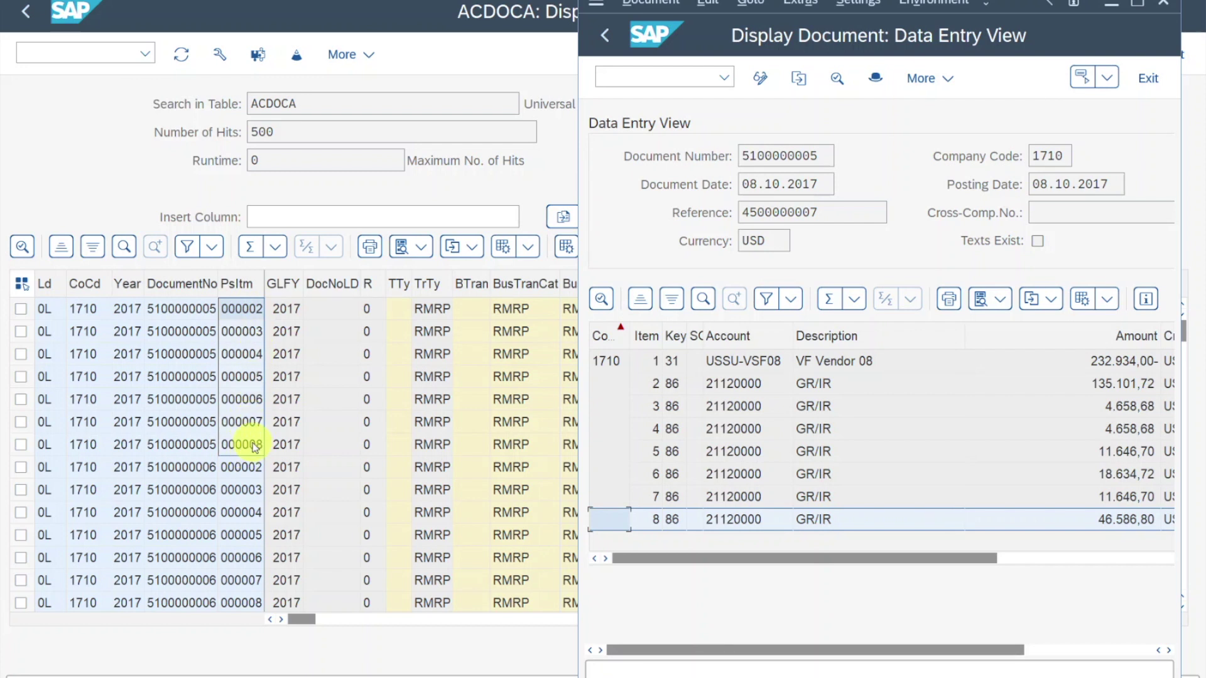
{"action": "left_click", "coordinate": [610, 385]}
{"action": "left_click", "coordinate": [610, 451]}
{"action": "left_click", "coordinate": [612, 496]}
{"action": "left_click", "coordinate": [619, 361]}
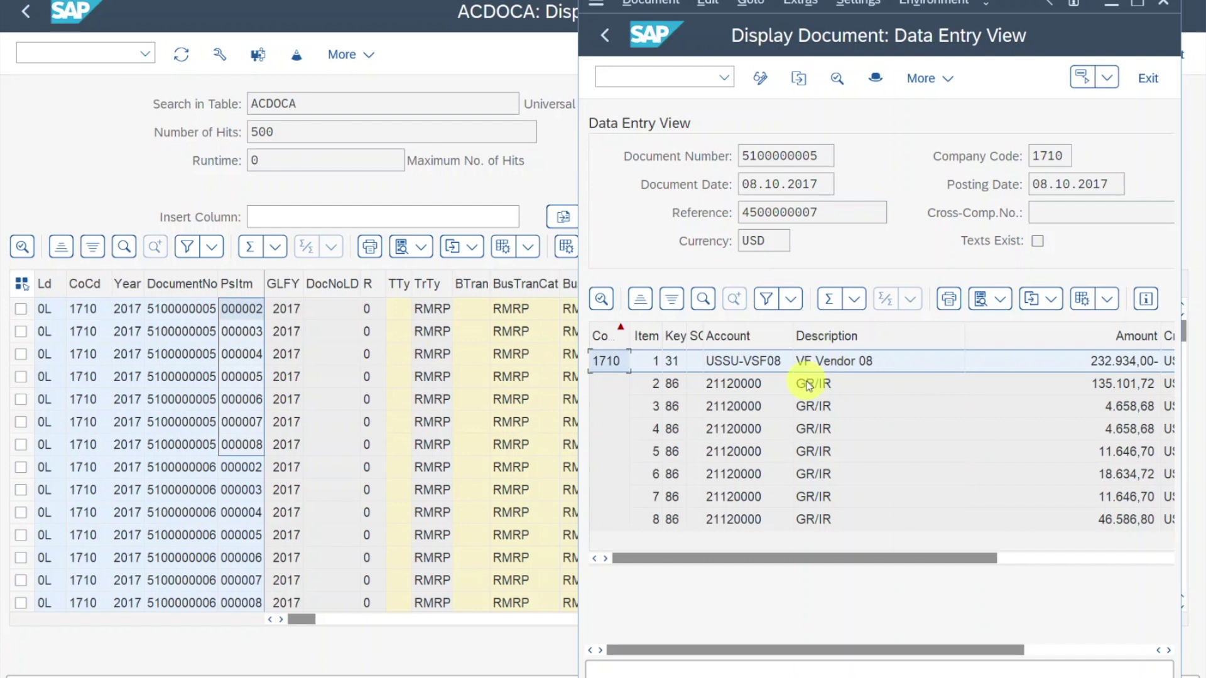
Step: Return to the ACDOCA entries and examine the Balance Transaction Currency and Transaction Currency columns
{"action": "left_click", "coordinate": [453, 9]}
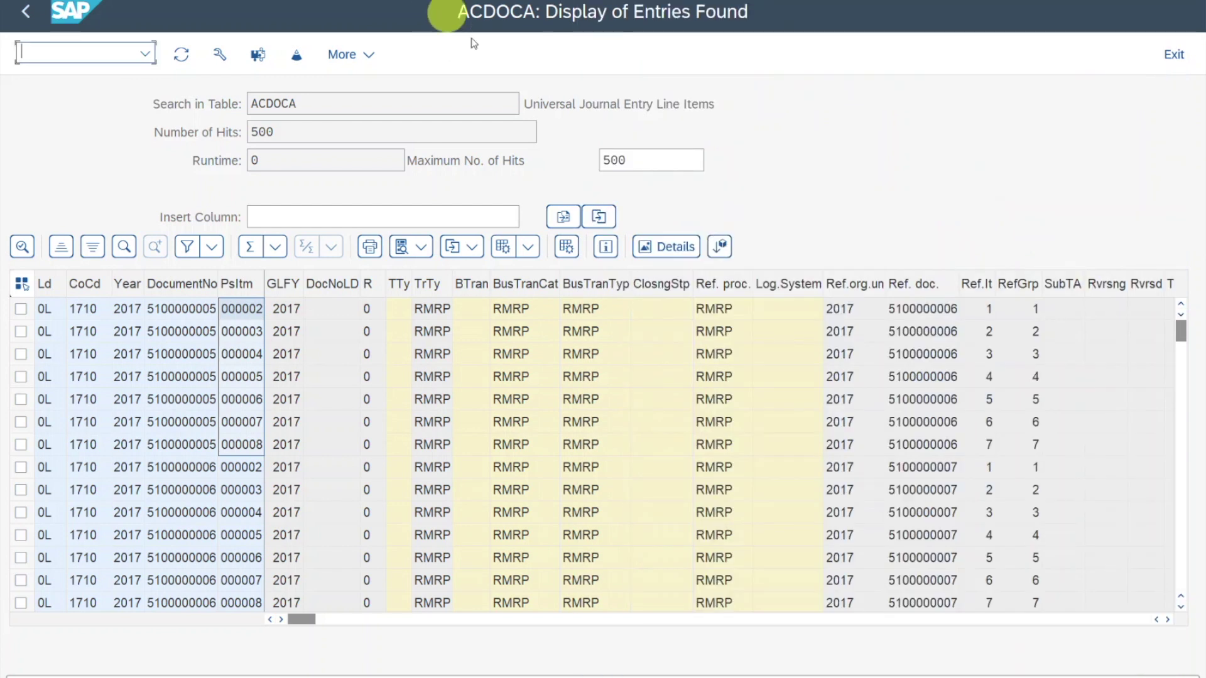
{"action": "left_click", "coordinate": [1168, 620]}
{"action": "left_click", "coordinate": [1168, 621]}
{"action": "left_click", "coordinate": [1168, 620]}
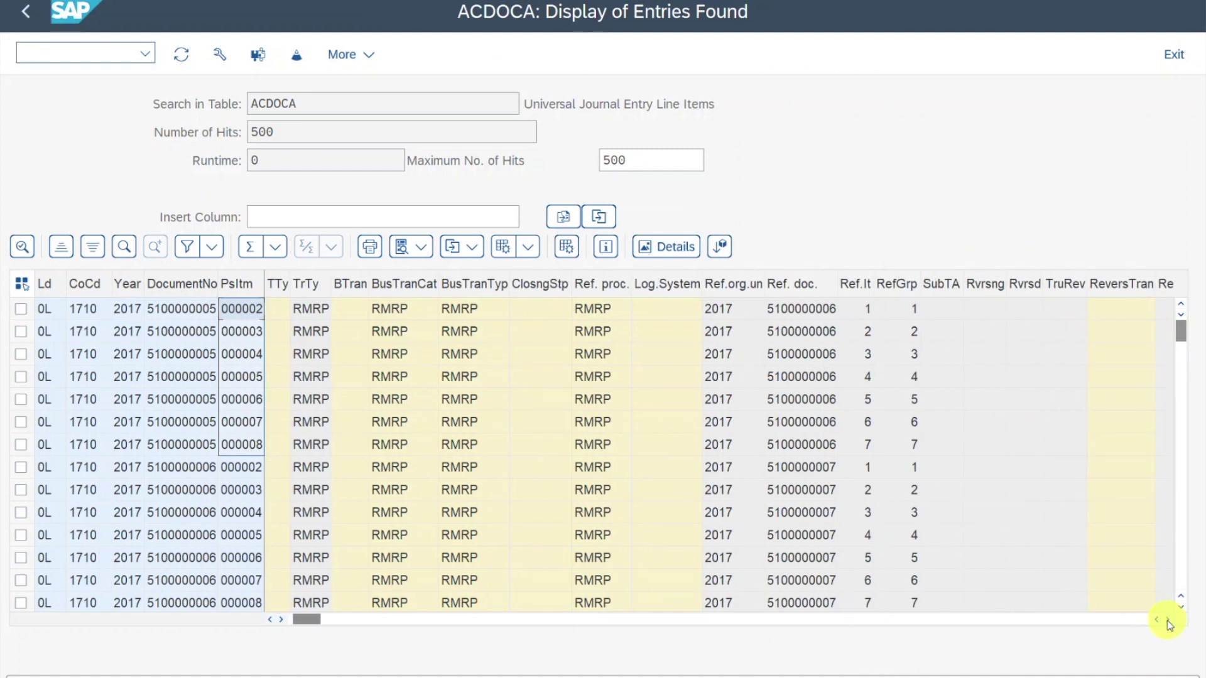
{"action": "left_click", "coordinate": [1168, 620]}
{"action": "left_click", "coordinate": [1168, 621]}
{"action": "left_click", "coordinate": [1168, 620]}
{"action": "left_click", "coordinate": [1168, 620]}
{"action": "left_click", "coordinate": [1168, 620]}
{"action": "left_click", "coordinate": [1169, 621]}
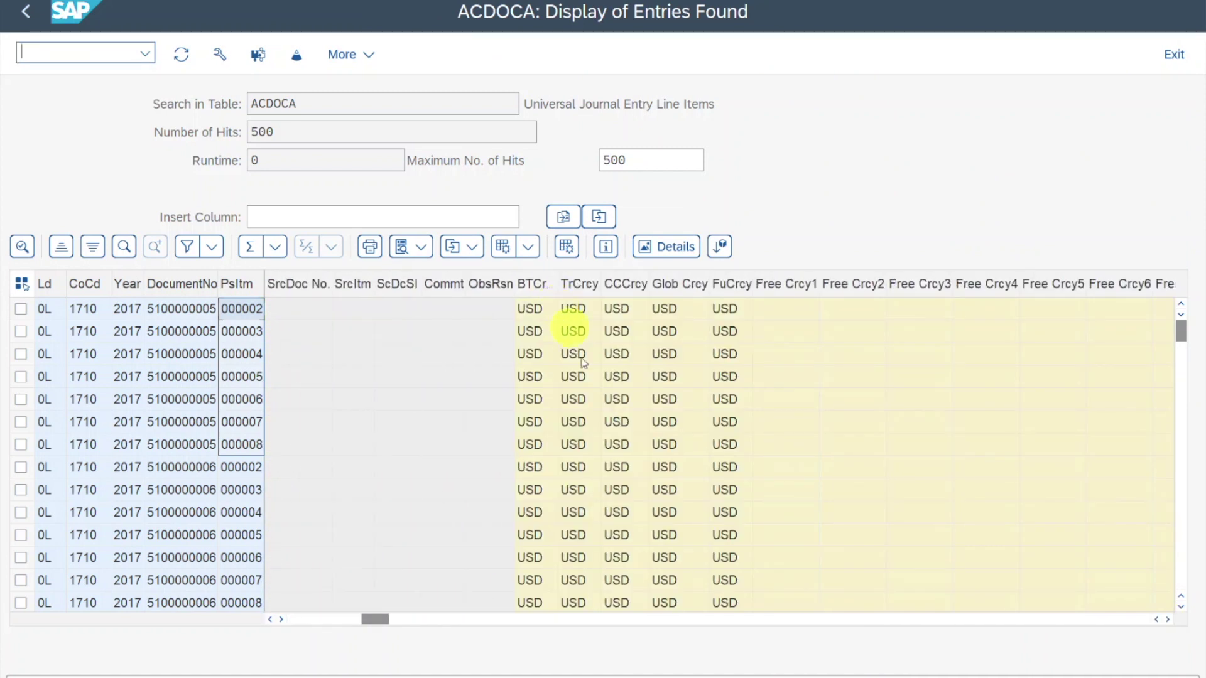
{"action": "left_click", "coordinate": [534, 284]}
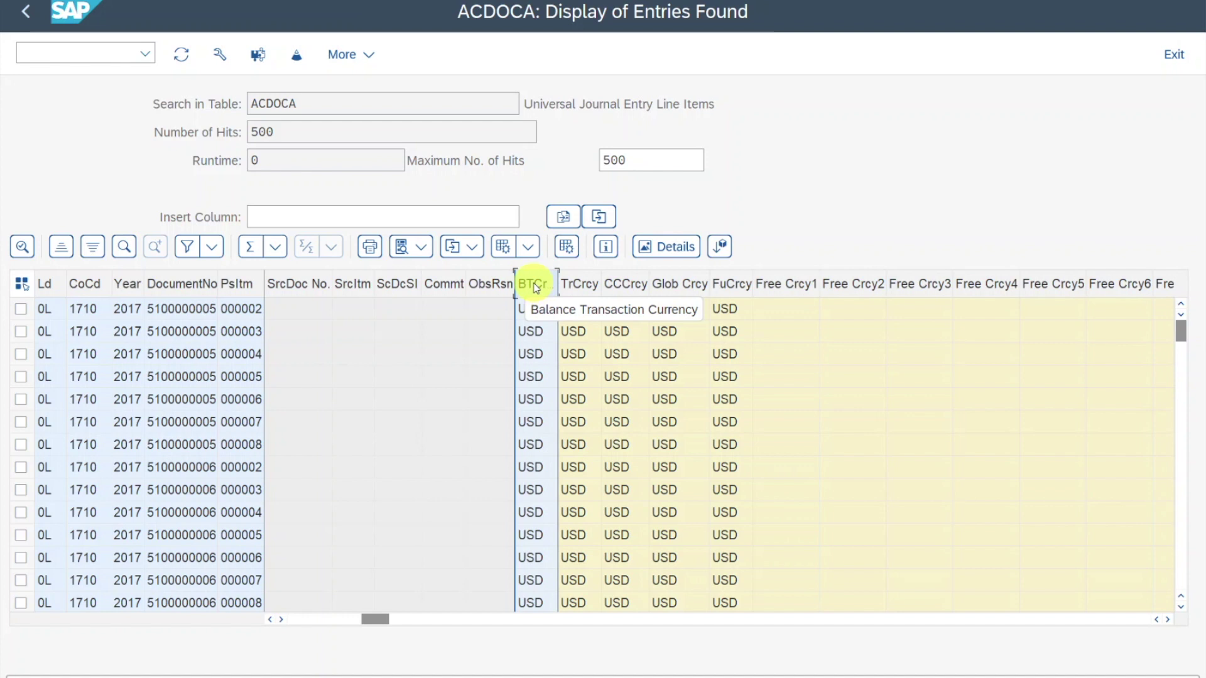
{"action": "left_click", "coordinate": [578, 284]}
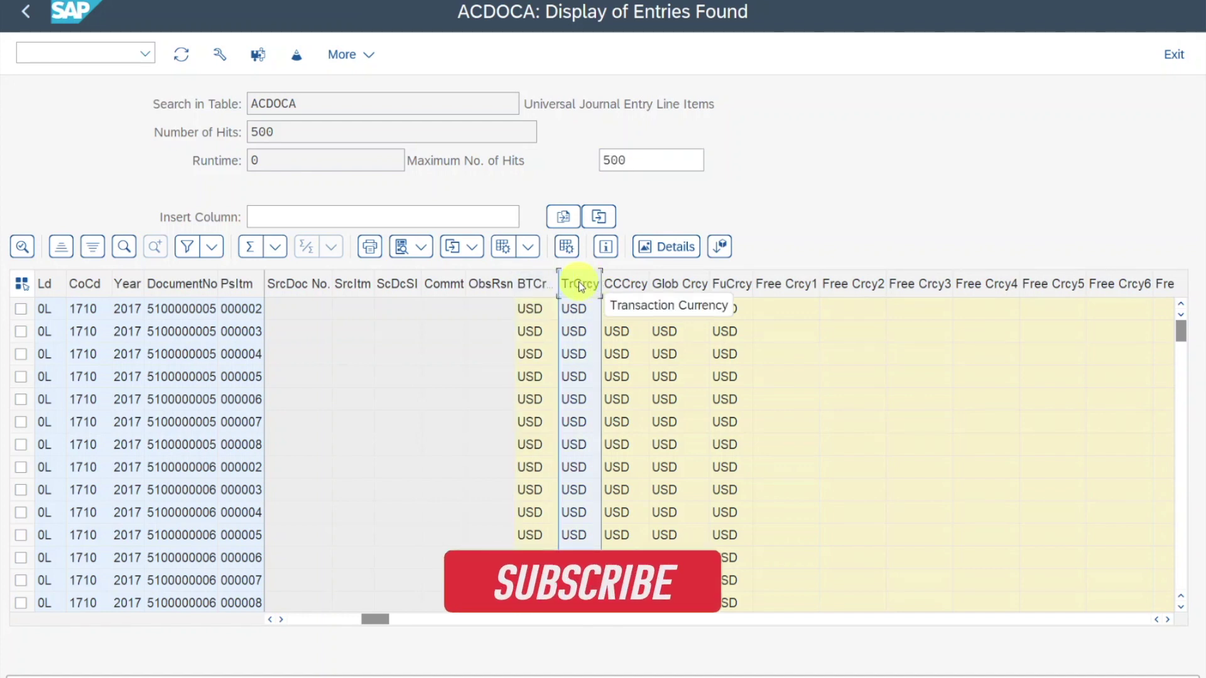
{"action": "left_click", "coordinate": [534, 283], "text": "ctrl"}
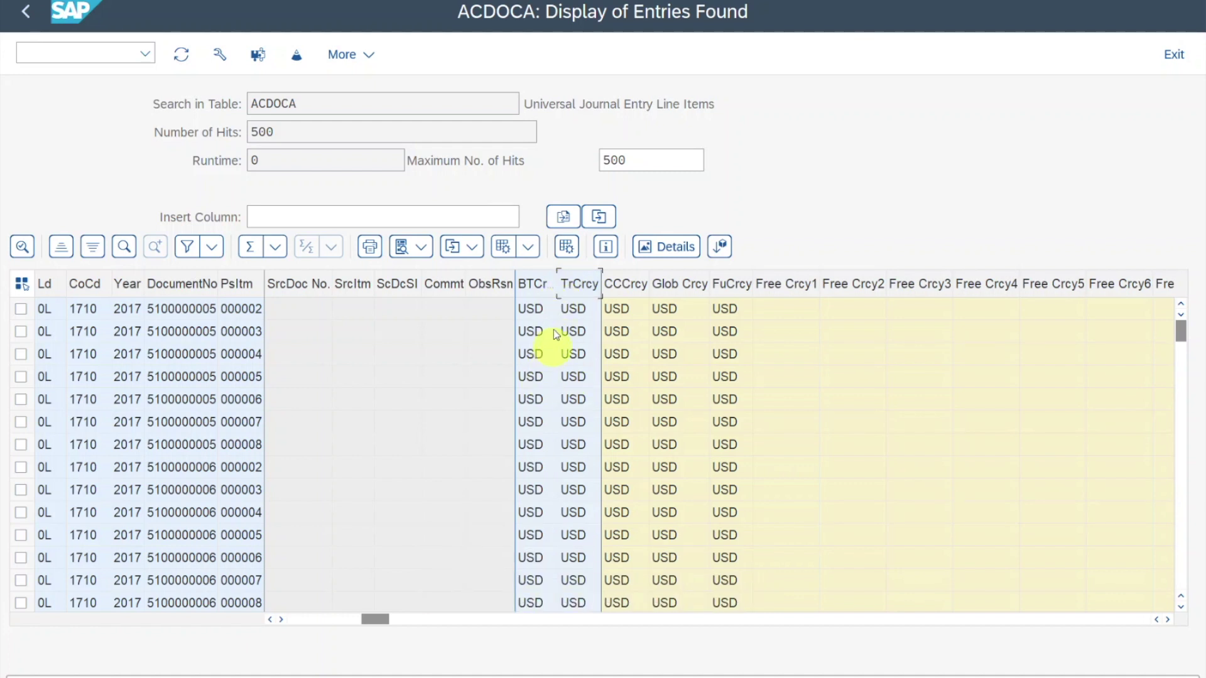
Step: Compare the ACDOCA transaction currency columns with the currency in the displayed document's header
{"action": "double_click", "coordinate": [540, 317]}
{"action": "left_click_drag", "start_coordinate": [776, 241], "coordinate": [741, 242]}
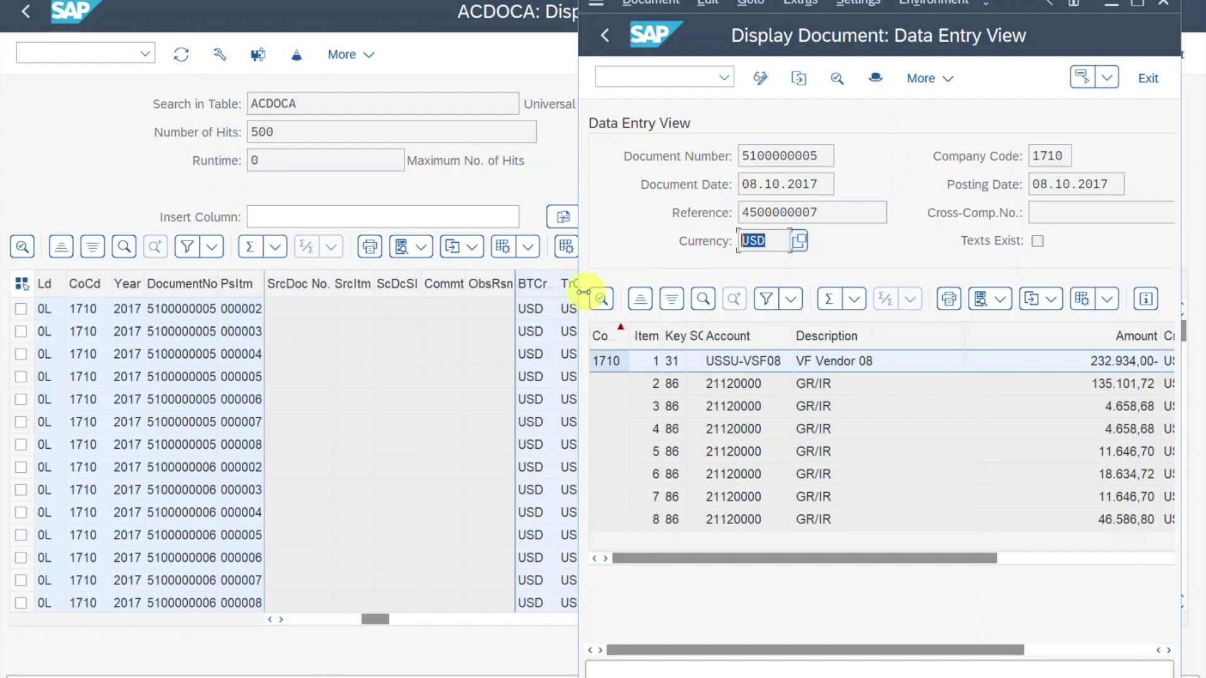
{"action": "left_click", "coordinate": [531, 283]}
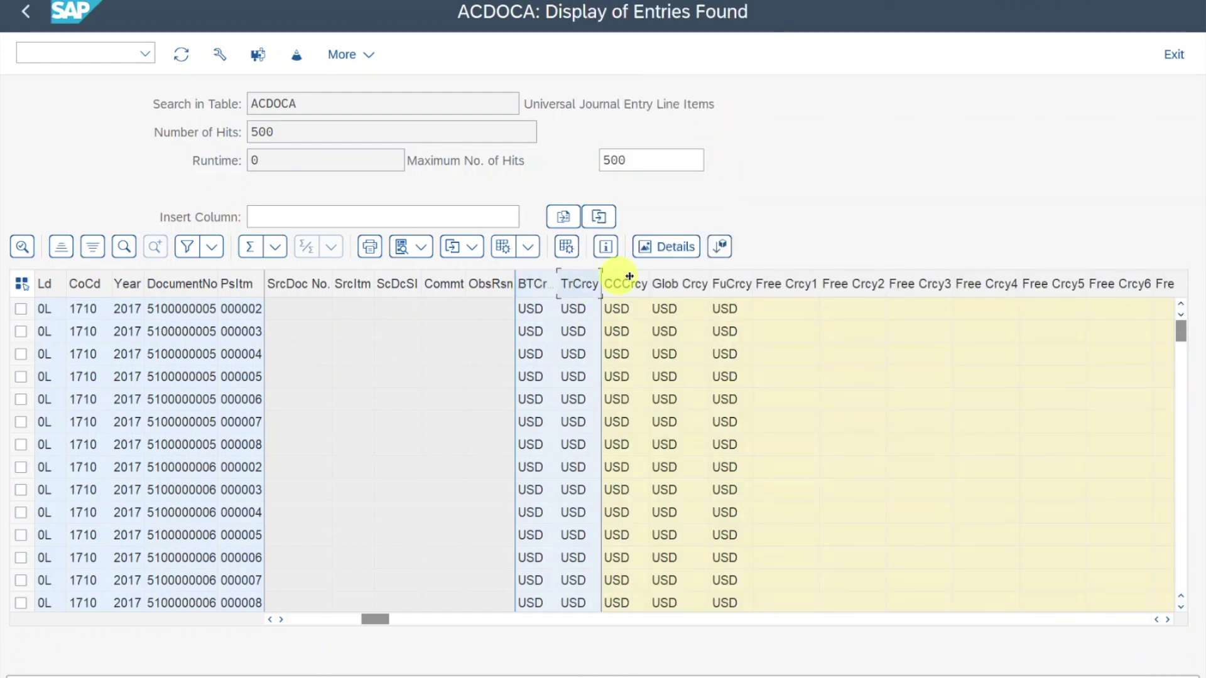
Step: Examine the Company Code Currency column and compare its first entry with the balance transaction currency
{"action": "left_click", "coordinate": [630, 280]}
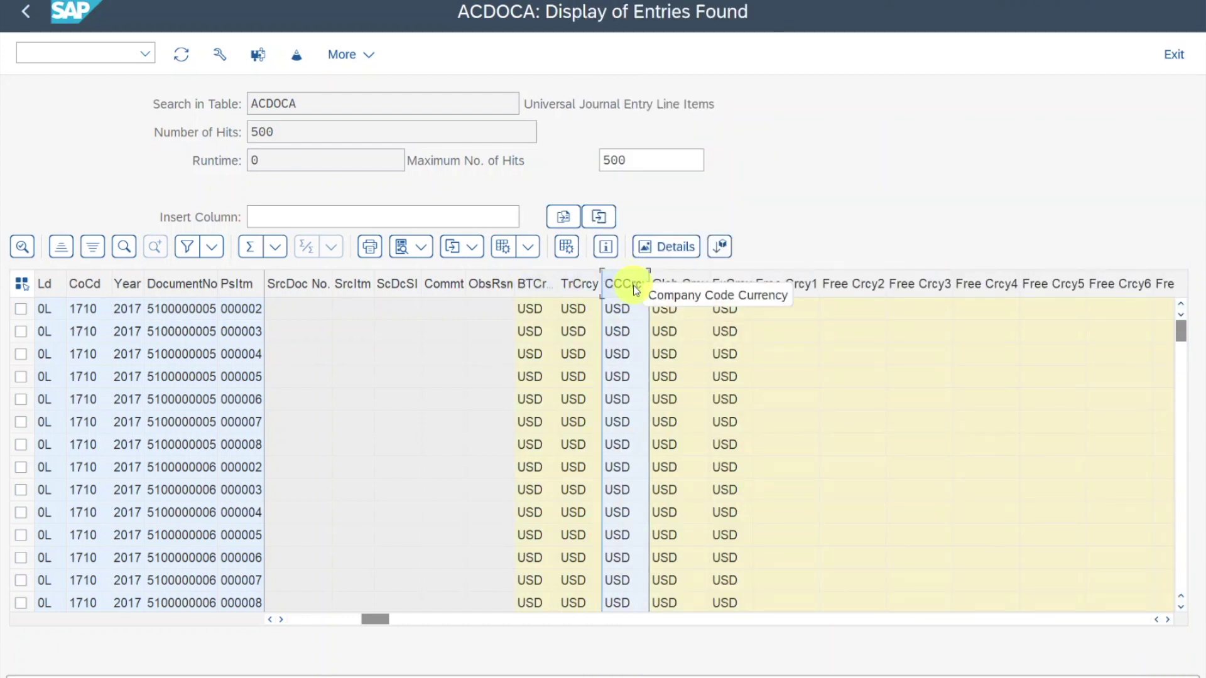
{"action": "left_click", "coordinate": [637, 307]}
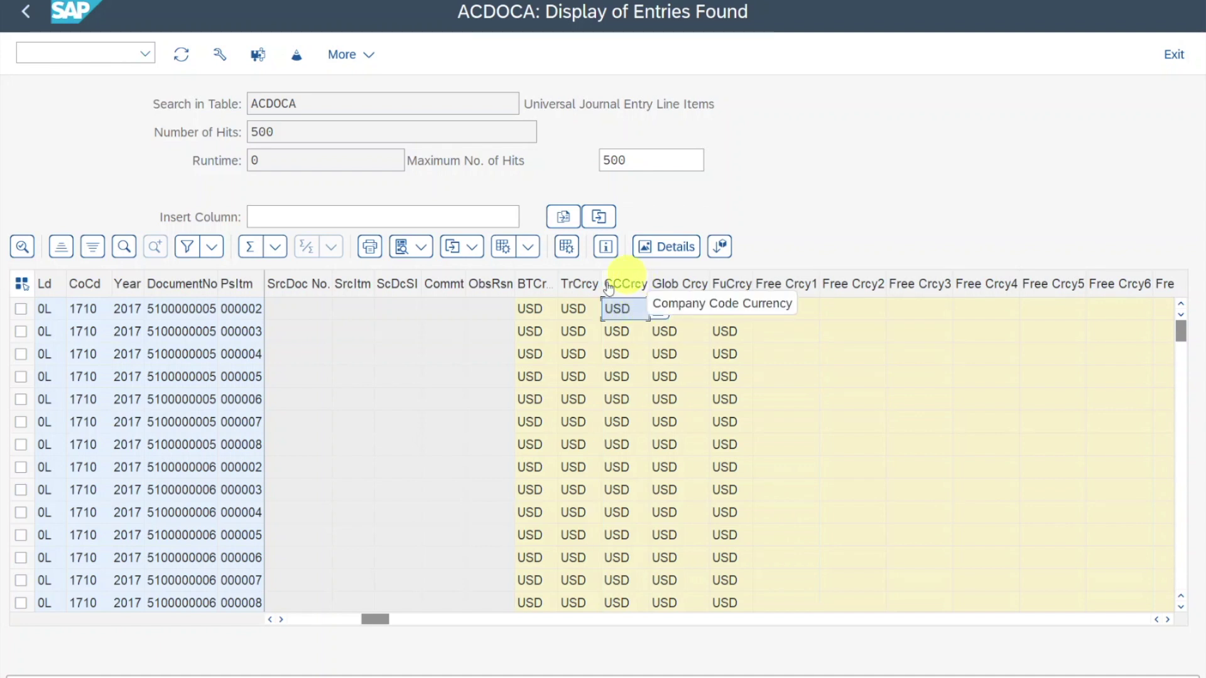
{"action": "left_click", "coordinate": [536, 314]}
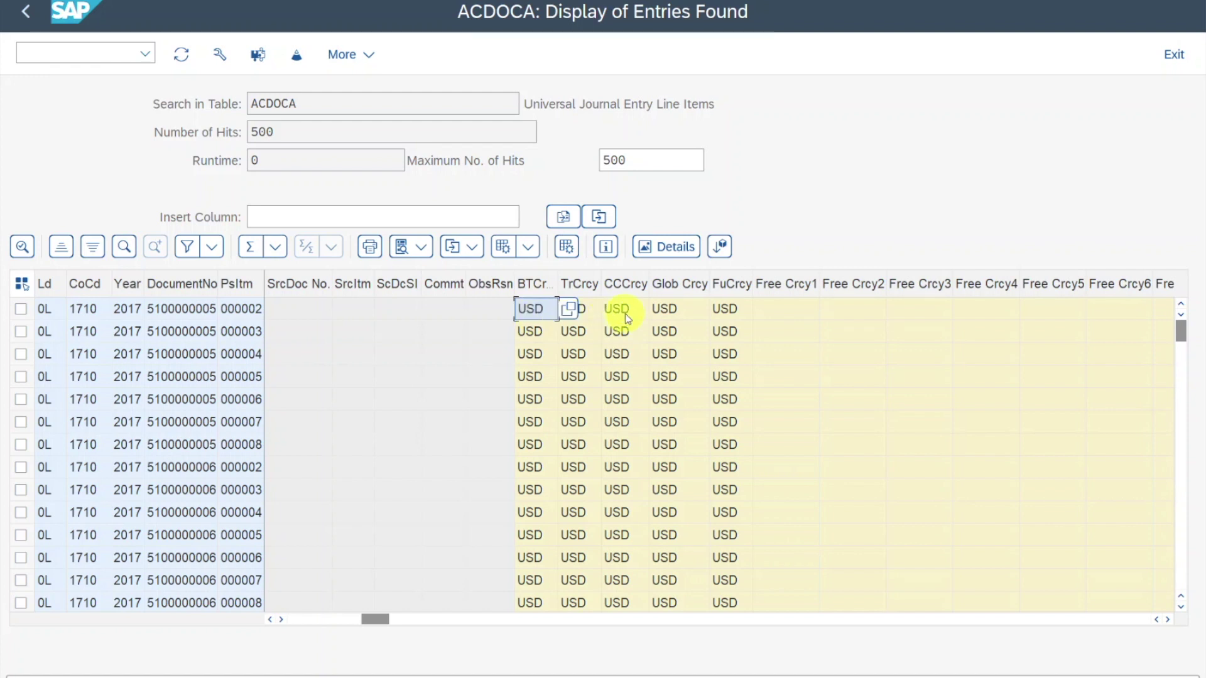
{"action": "left_click", "coordinate": [627, 318]}
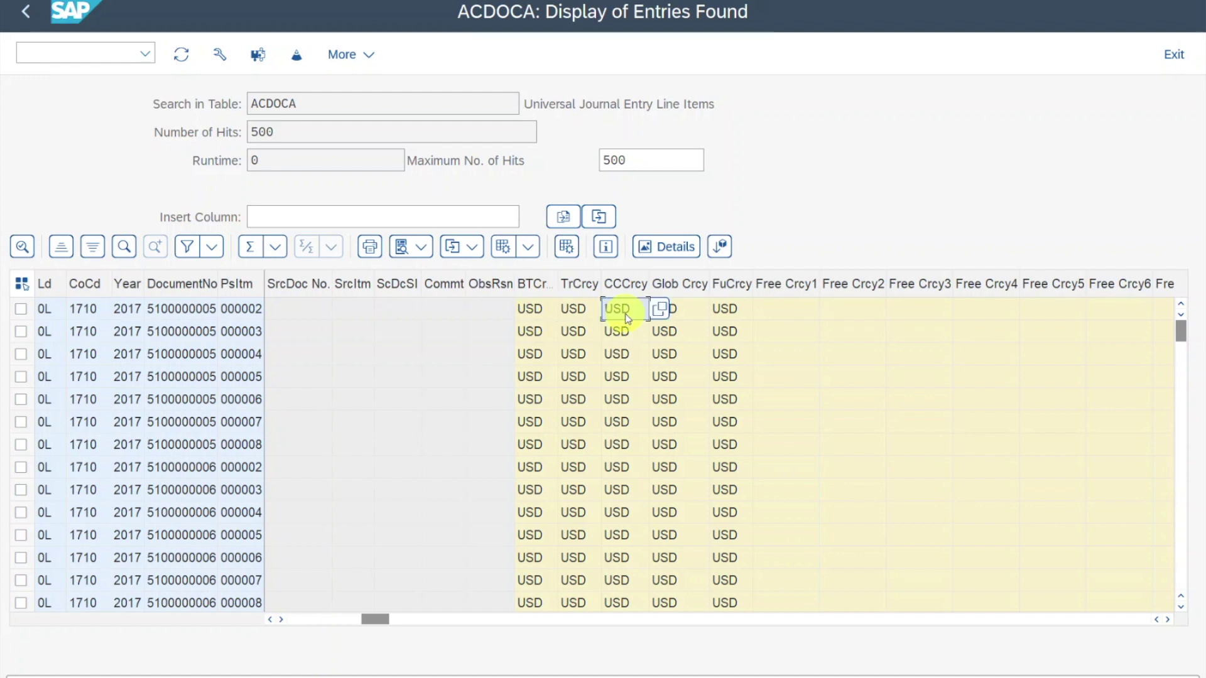
Step: Compare the balance transaction, company code, global and functional currency columns of the ACDOCA entries
{"action": "left_click", "coordinate": [536, 314]}
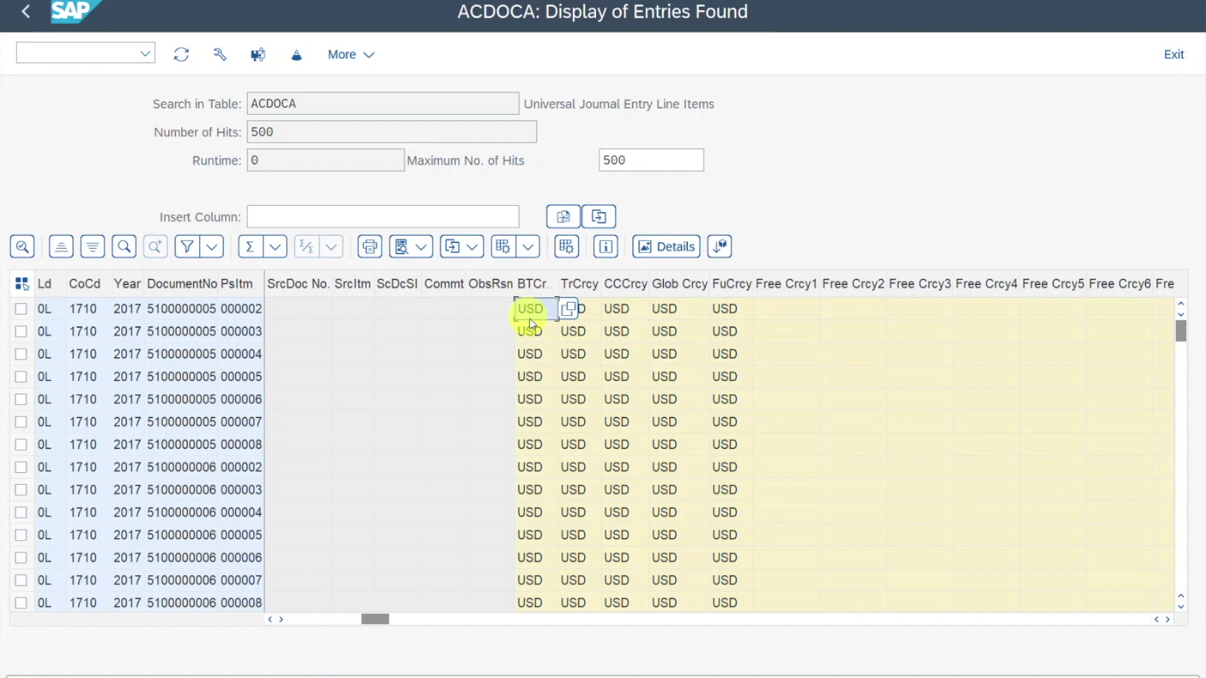
{"action": "left_click", "coordinate": [621, 331]}
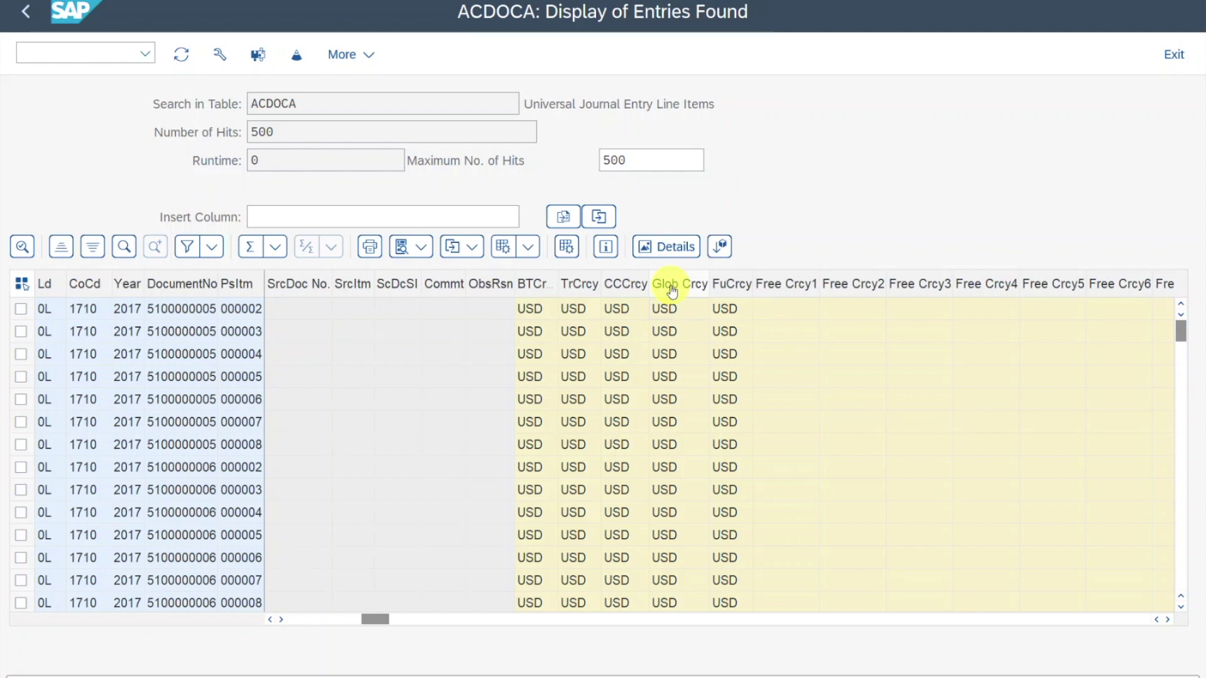
{"action": "left_click", "coordinate": [728, 287]}
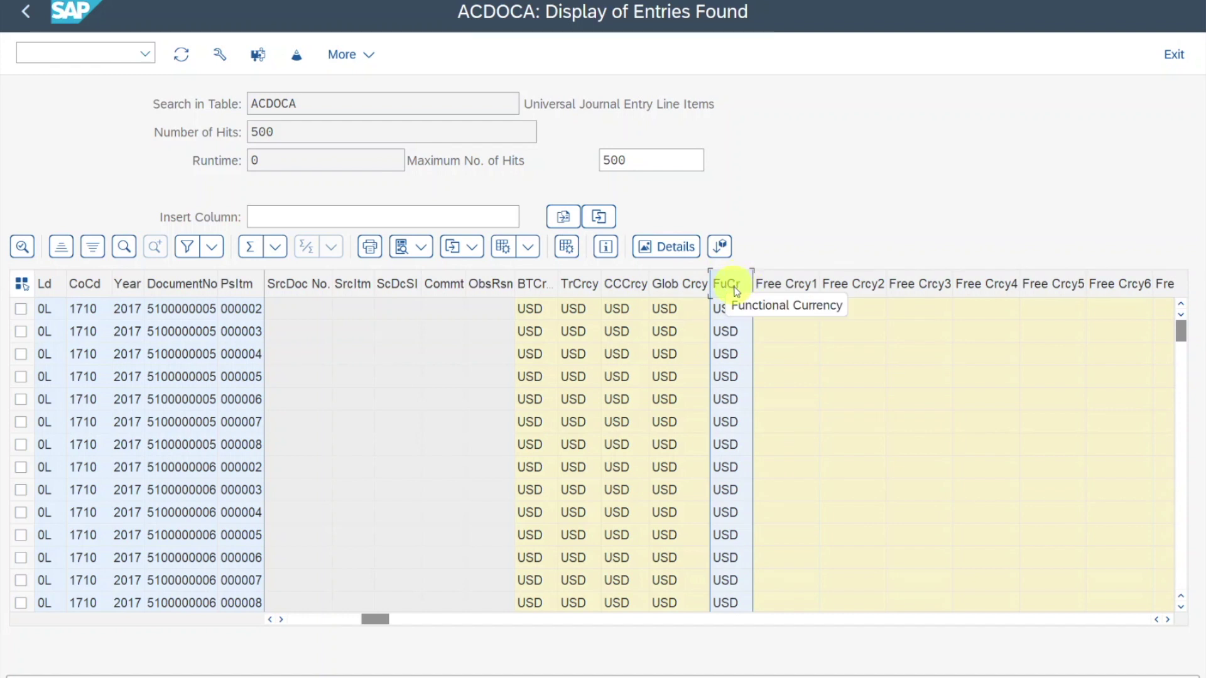
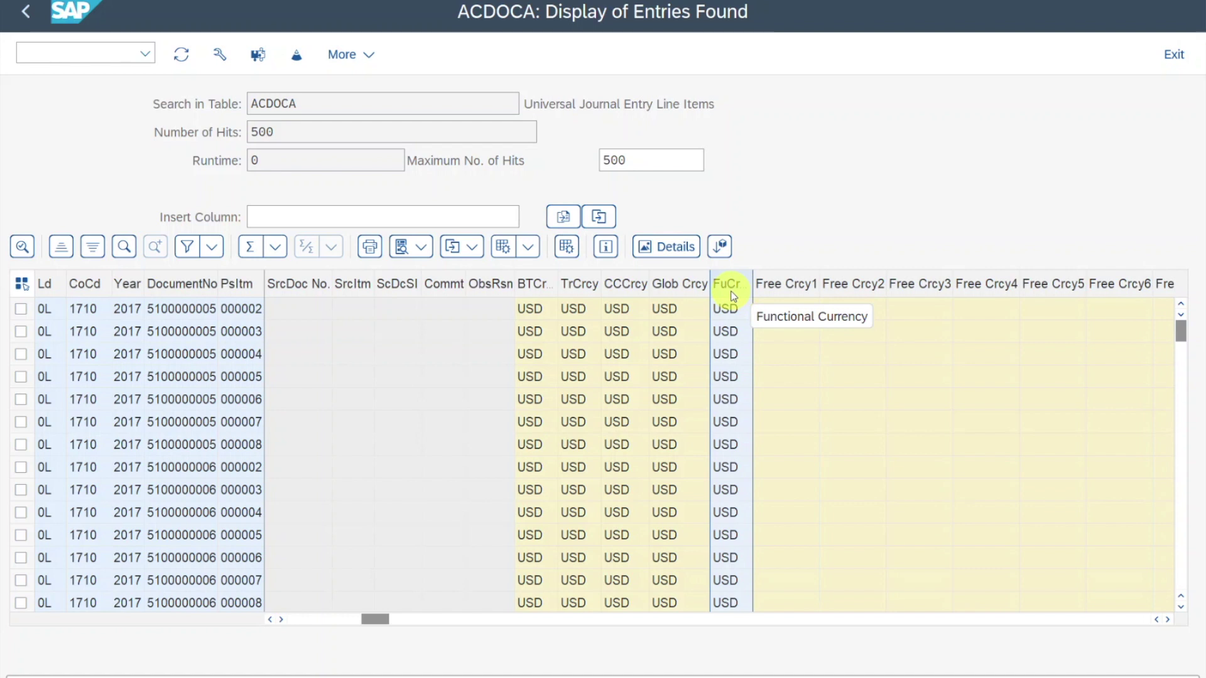
{"action": "left_click_drag", "start_coordinate": [734, 296], "coordinate": [760, 307]}
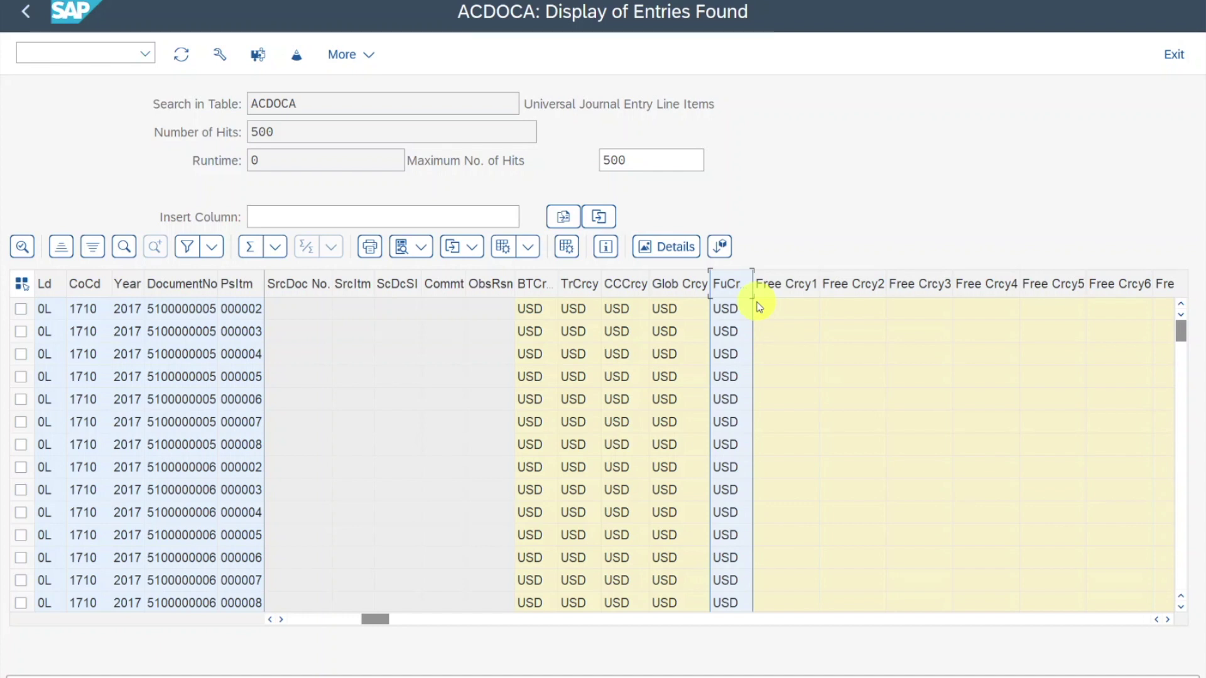
{"action": "left_click", "coordinate": [631, 284]}
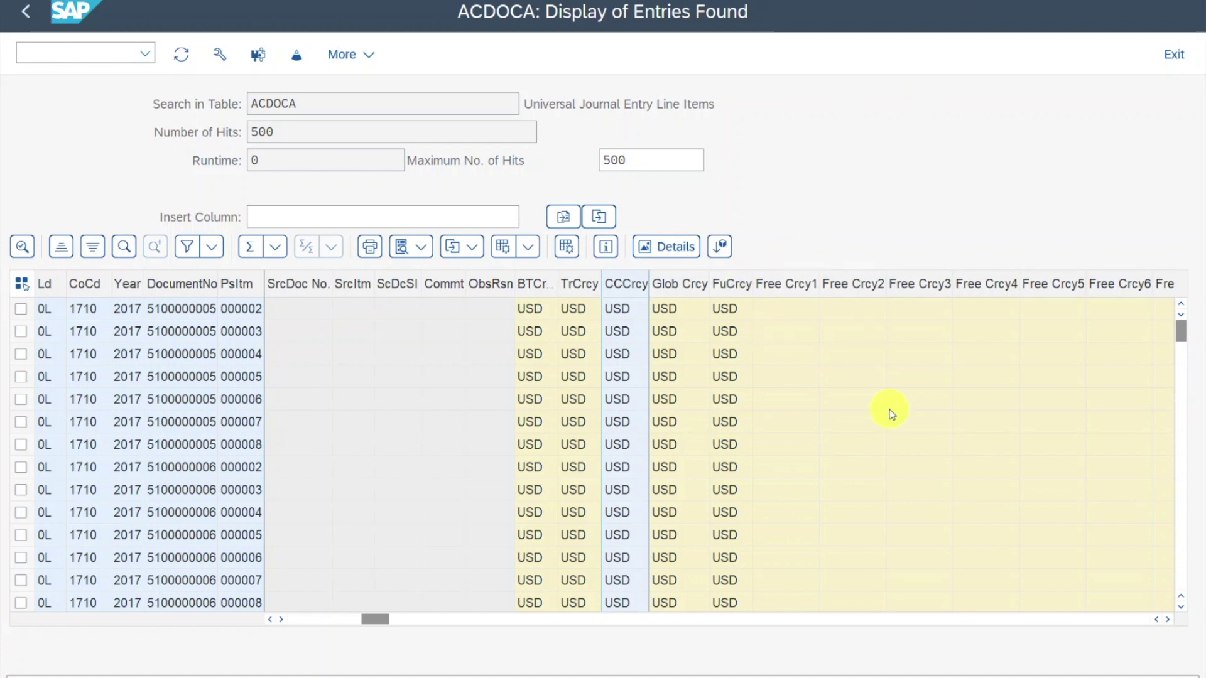
Step: Highlight the Free Crcy1 to Free Crcy8 columns and examine these freely definable currencies
{"action": "left_click_drag", "start_coordinate": [767, 283], "coordinate": [1054, 317]}
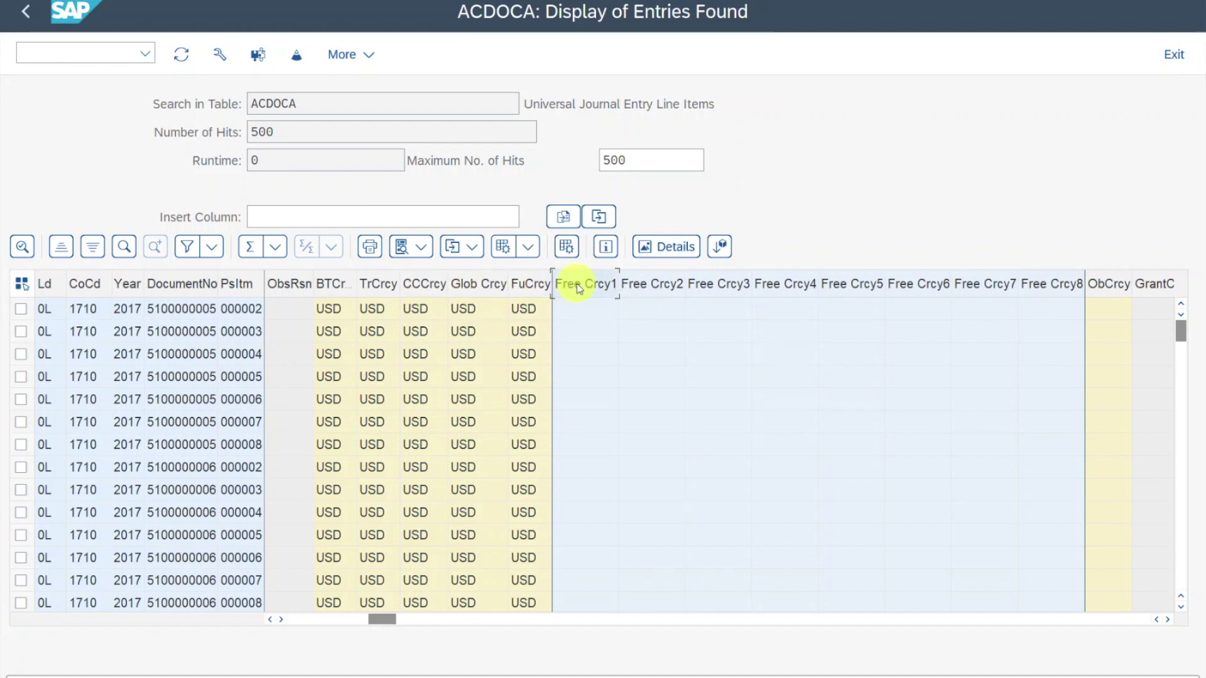
{"action": "left_click", "coordinate": [665, 288]}
{"action": "left_click_drag", "start_coordinate": [627, 292], "coordinate": [607, 288]}
Step: Examine the account assignment columns, including Account, Cost Center, Profit Center, Controlling Area and Segment
{"action": "left_click", "coordinate": [1170, 620]}
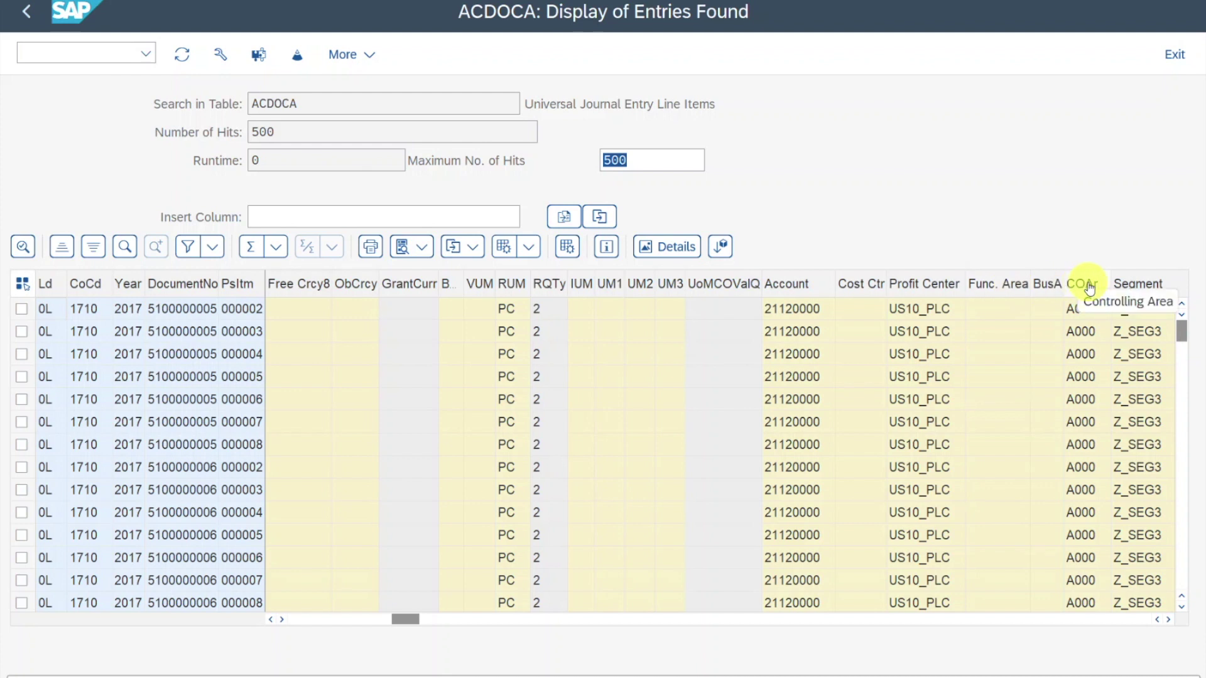
{"action": "left_click", "coordinate": [1168, 620]}
{"action": "left_click", "coordinate": [1168, 621]}
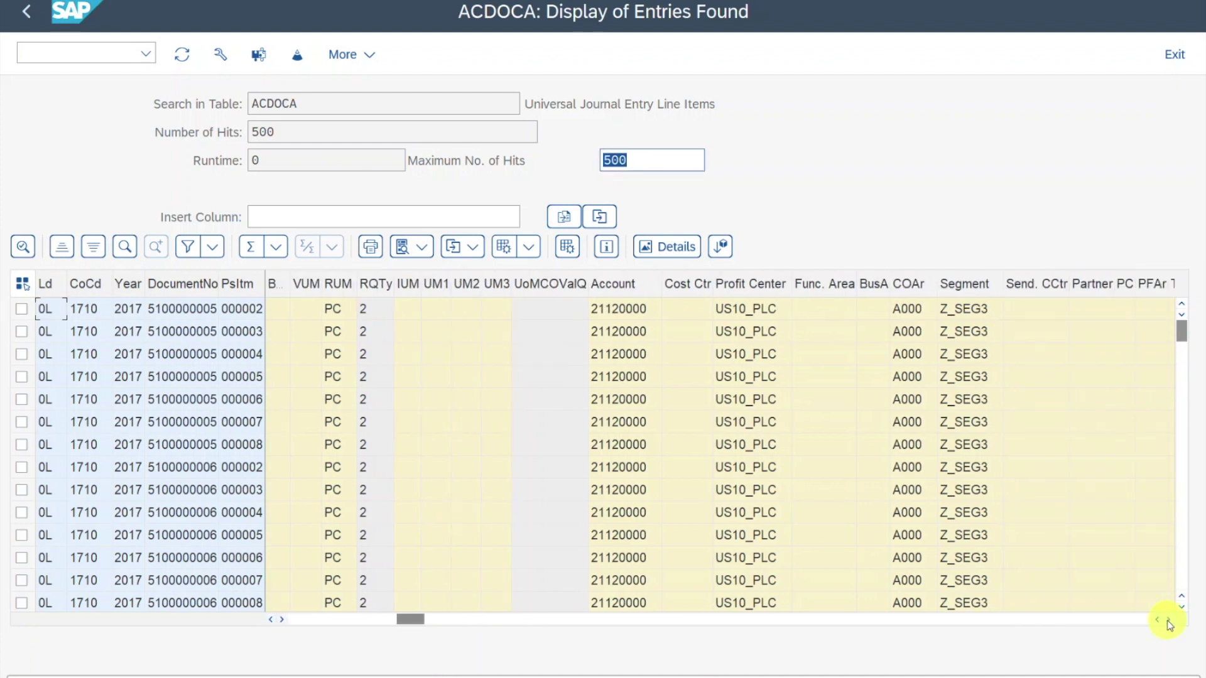
{"action": "left_click", "coordinate": [1168, 621]}
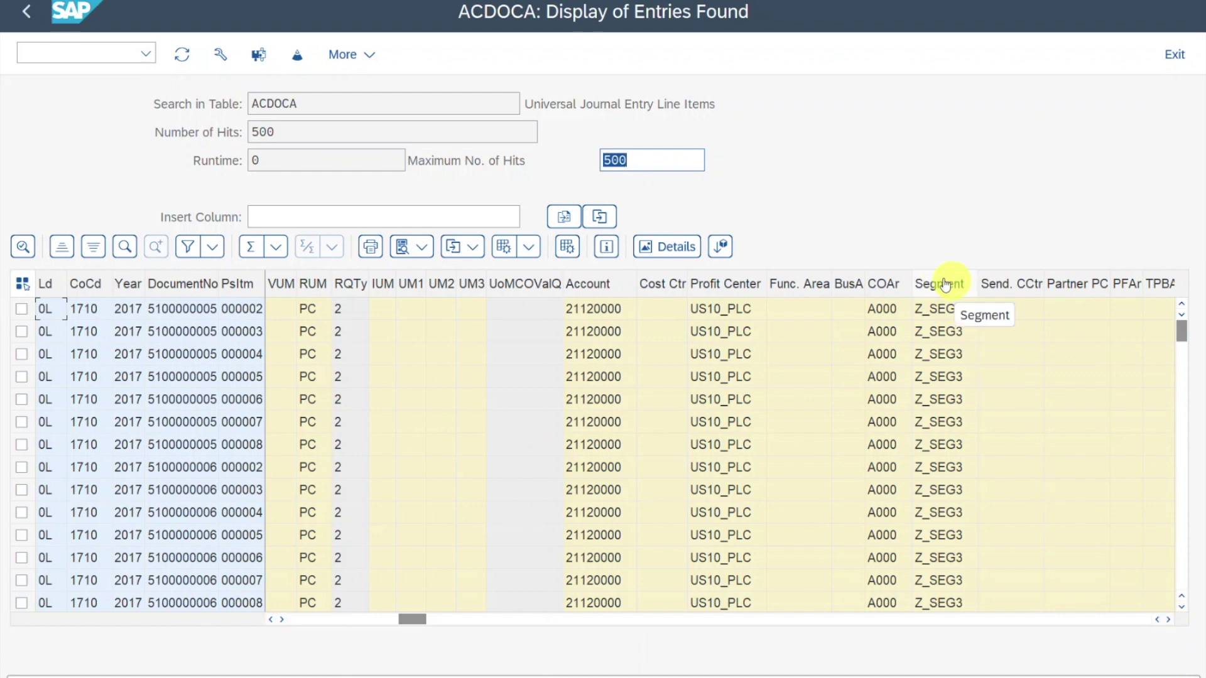
Step: Examine the amount columns in balance transaction, transaction, company code, global and functional currency
{"action": "left_click", "coordinate": [1168, 620]}
{"action": "left_click", "coordinate": [1168, 621]}
{"action": "left_click", "coordinate": [1168, 620]}
{"action": "left_click", "coordinate": [1168, 621]}
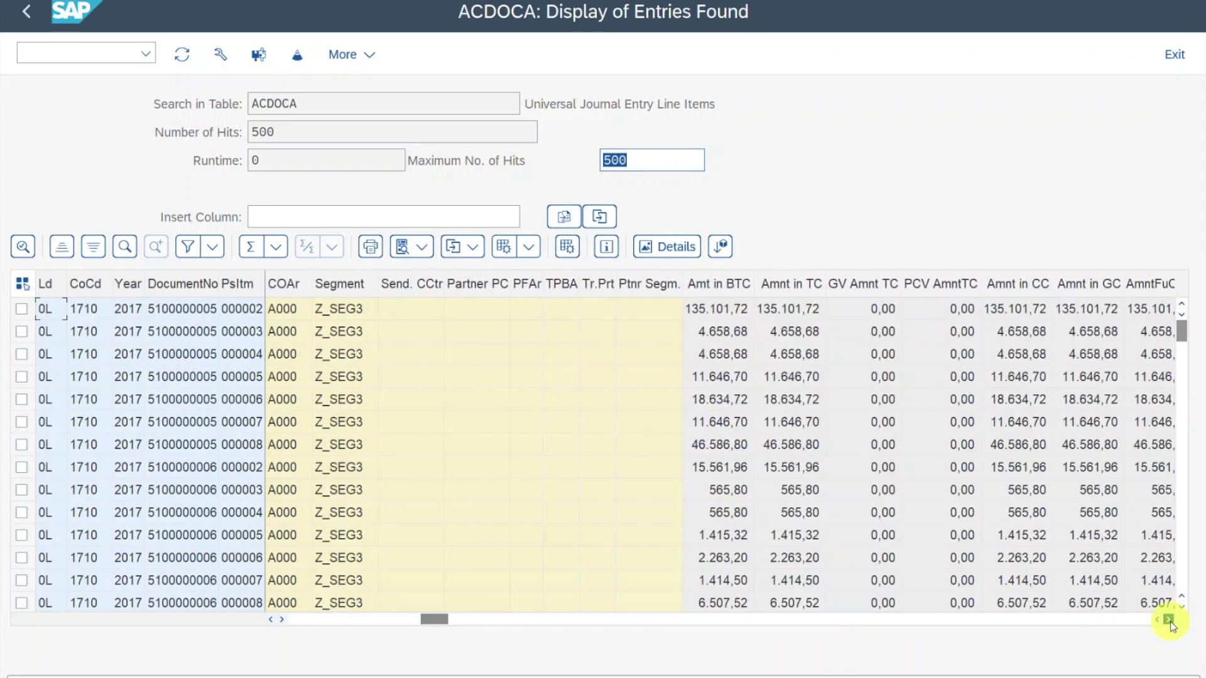
{"action": "left_click", "coordinate": [1168, 621]}
{"action": "left_click", "coordinate": [1168, 620]}
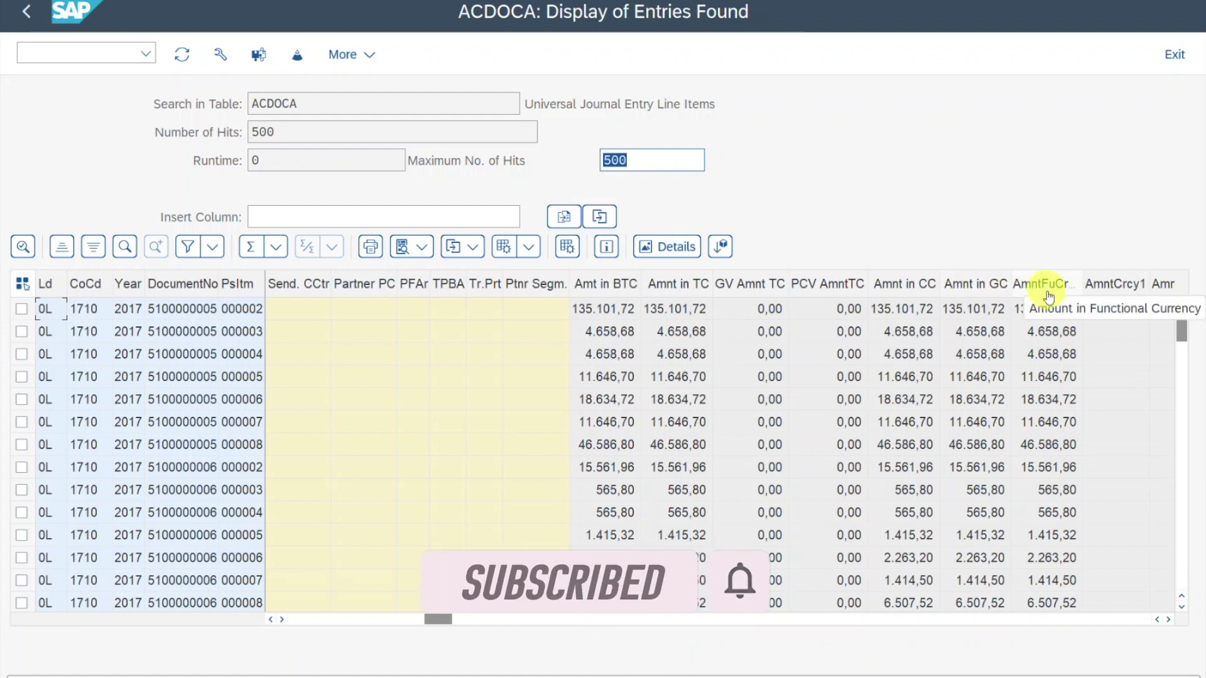
Step: Review the AmntCrcy1 to AmntCrcy8 columns that hold amounts in the free currencies
{"action": "left_click", "coordinate": [1168, 619]}
{"action": "left_click", "coordinate": [1168, 619]}
{"action": "left_click", "coordinate": [1168, 619]}
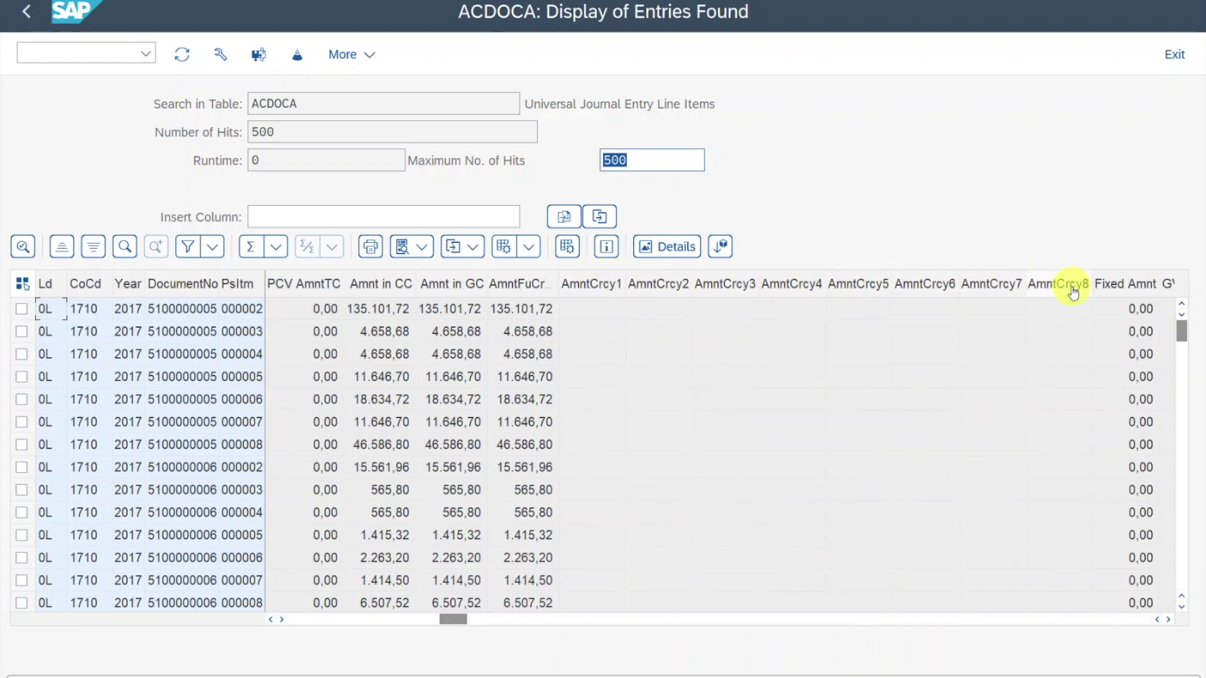
Step: Highlight the fixed amount and price variance columns from Fixed Amnt through PVPrVarFxd for review
{"action": "left_click", "coordinate": [1171, 620]}
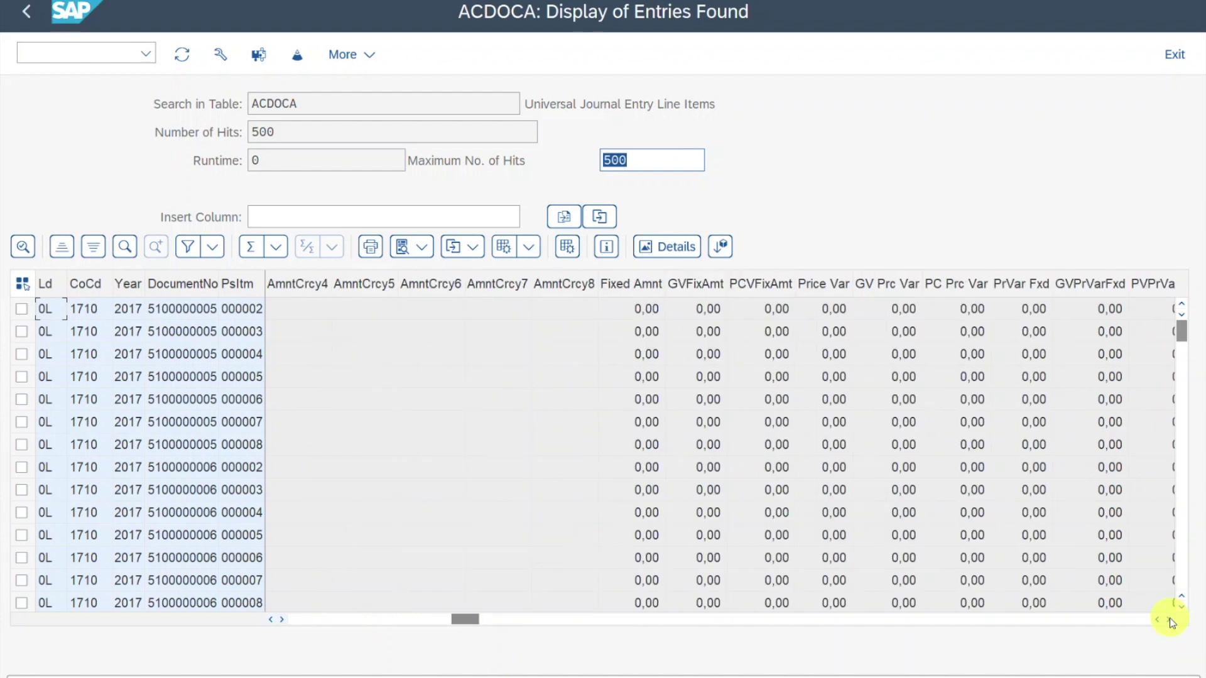
{"action": "left_click", "coordinate": [1171, 621]}
{"action": "left_click", "coordinate": [1170, 621]}
{"action": "left_click", "coordinate": [1170, 621]}
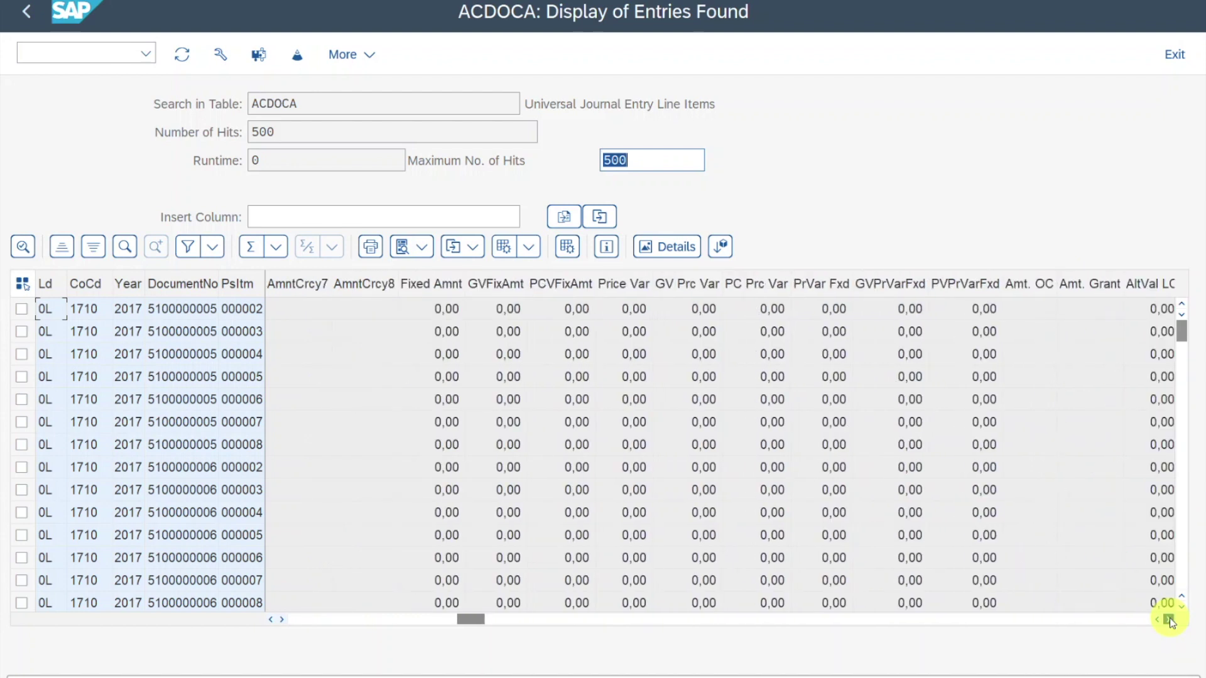
{"action": "left_click", "coordinate": [1171, 621]}
{"action": "left_click", "coordinate": [375, 309]}
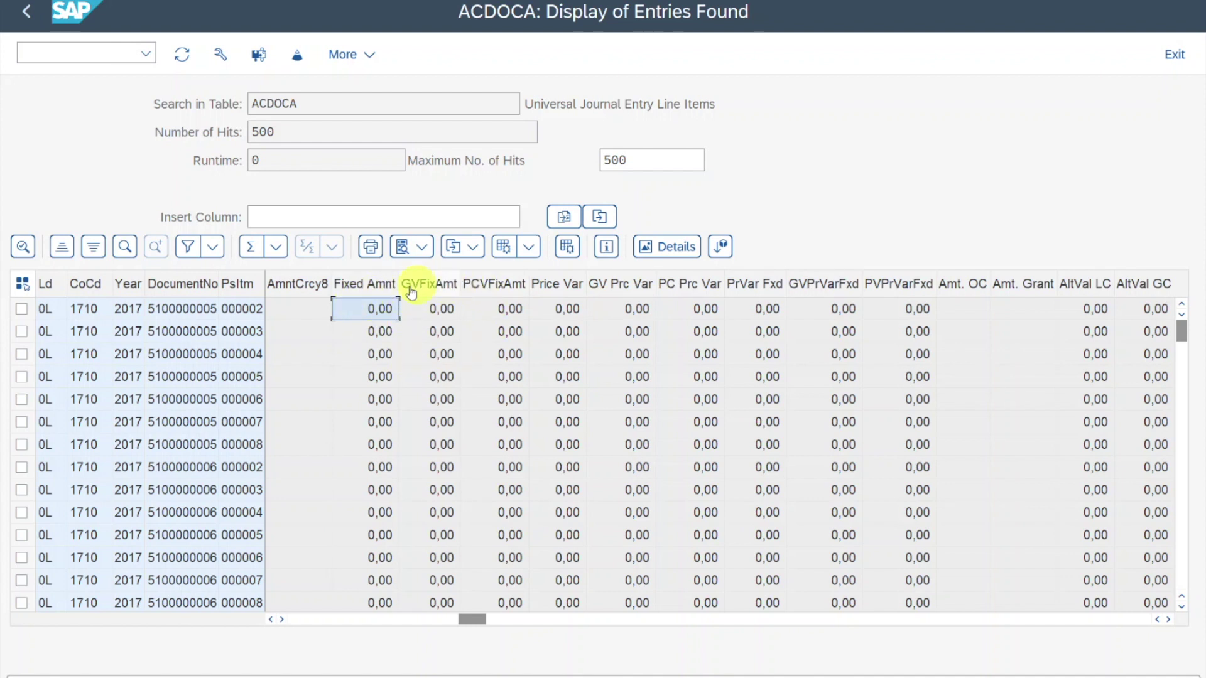
{"action": "left_click_drag", "start_coordinate": [372, 287], "coordinate": [893, 278]}
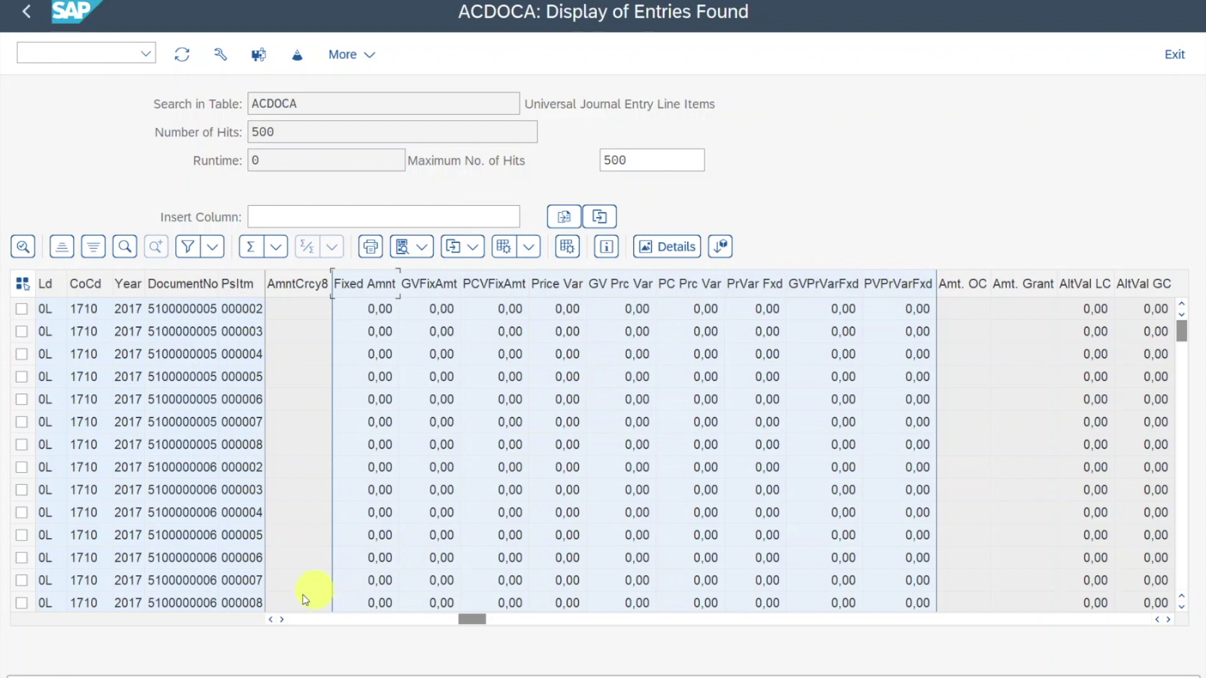
Step: Review the alternative value columns and the MAP and standard price columns in local and group currency
{"action": "left_click", "coordinate": [271, 619]}
{"action": "left_click", "coordinate": [270, 619]}
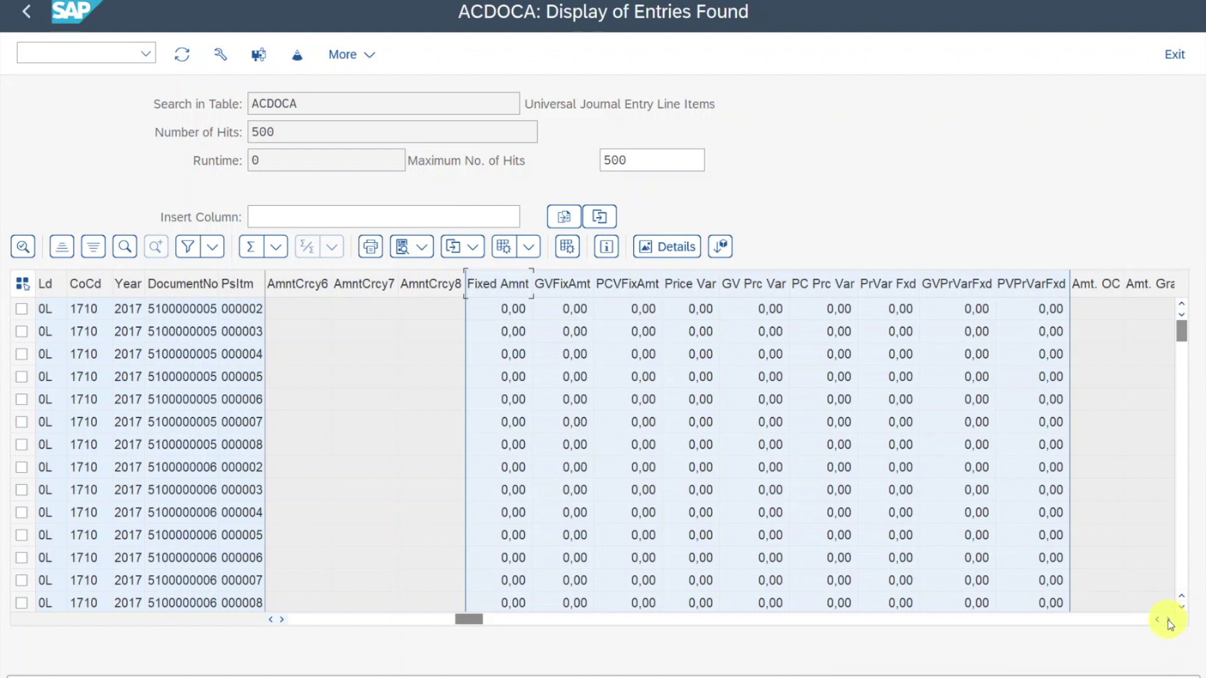
{"action": "left_click", "coordinate": [1167, 620]}
{"action": "left_click", "coordinate": [1167, 620]}
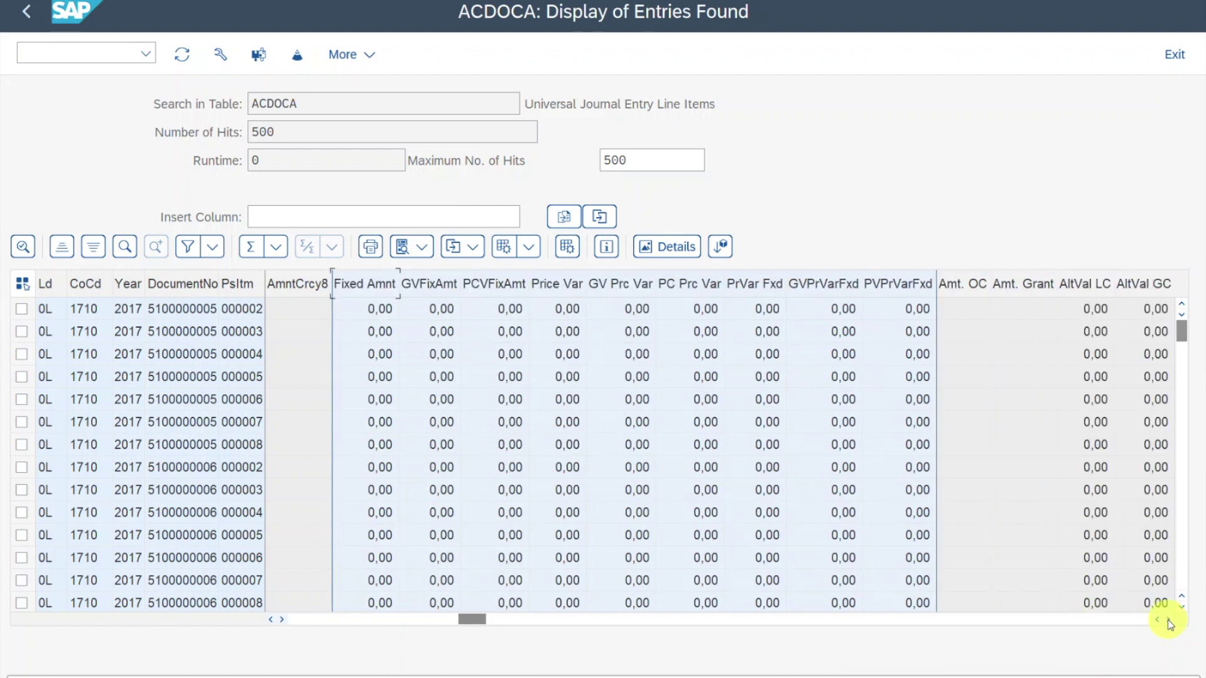
{"action": "left_click", "coordinate": [1167, 620]}
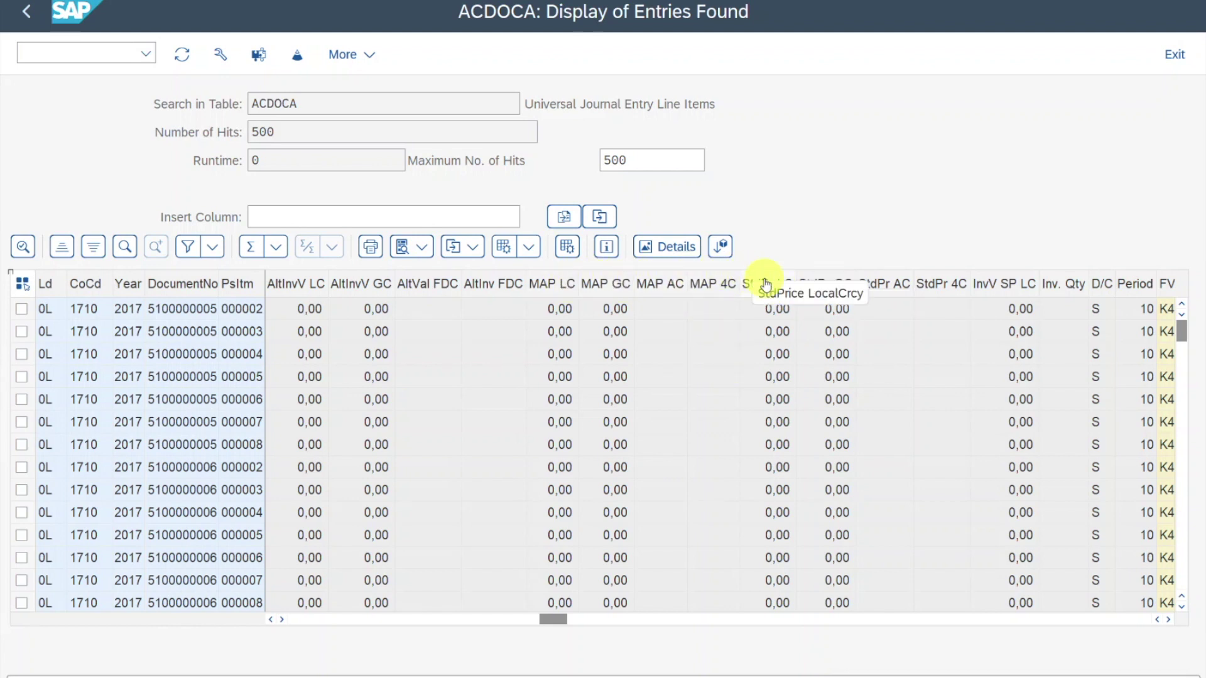
{"action": "key", "text": "Tab"}
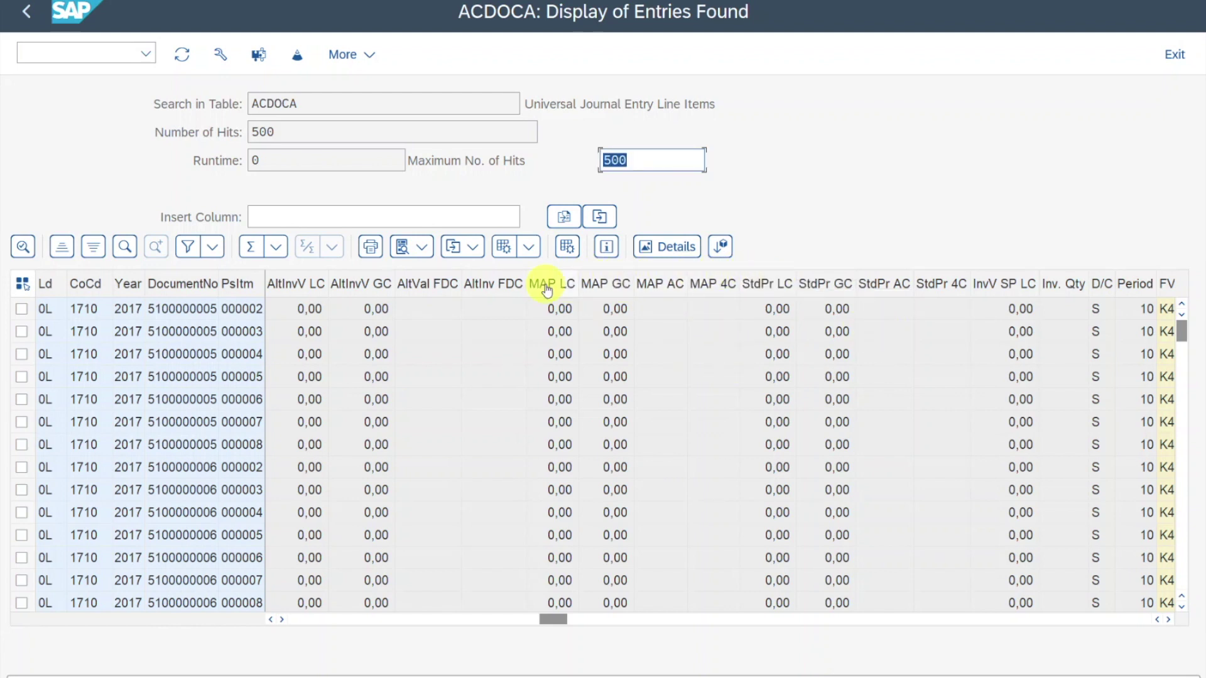
Step: Look up the possible values of the debit/credit indicator column and close the value list
{"action": "left_click", "coordinate": [1168, 620]}
{"action": "left_click", "coordinate": [1168, 620]}
{"action": "left_click", "coordinate": [1168, 620]}
{"action": "left_click", "coordinate": [1168, 620]}
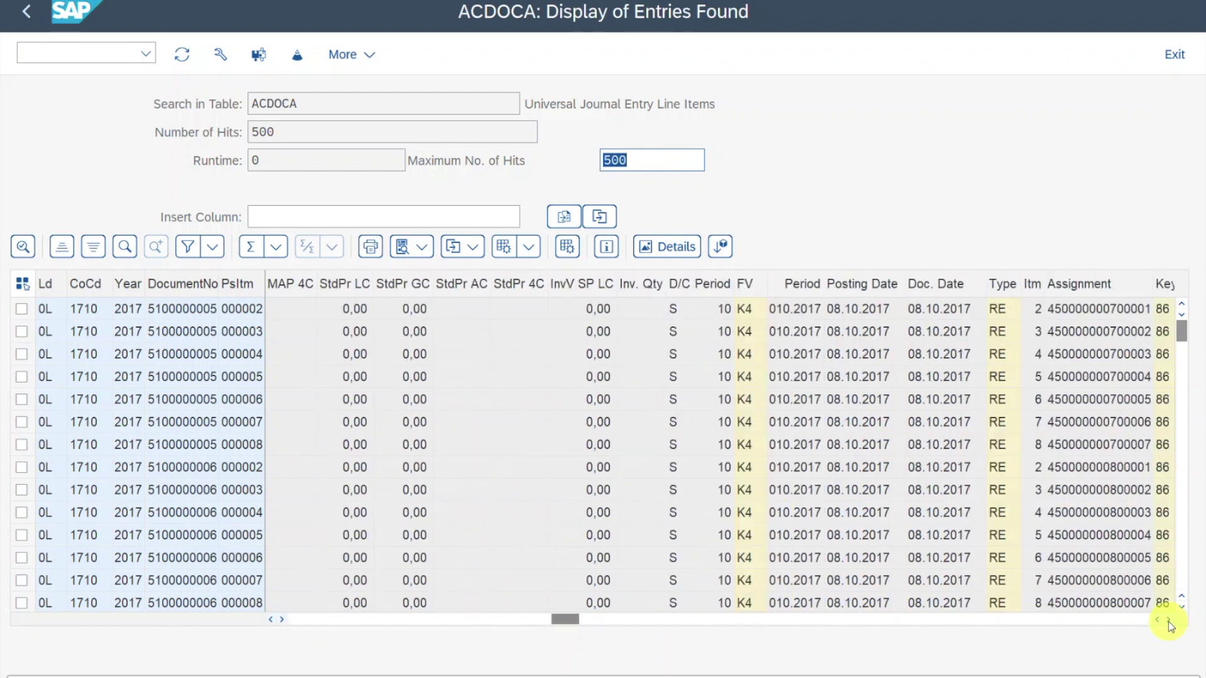
{"action": "left_click", "coordinate": [675, 287]}
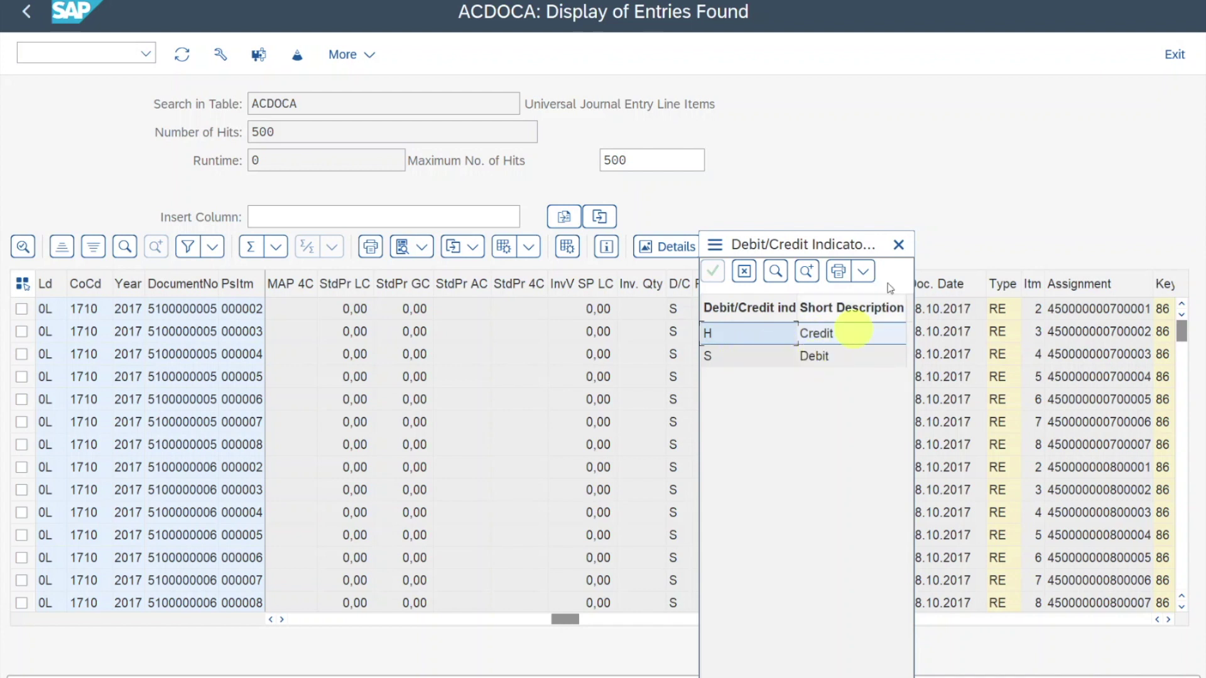
{"action": "left_click", "coordinate": [898, 245]}
Step: Examine the first entry's period, fiscal year variant, posting date, document date and document type
{"action": "left_click", "coordinate": [722, 310]}
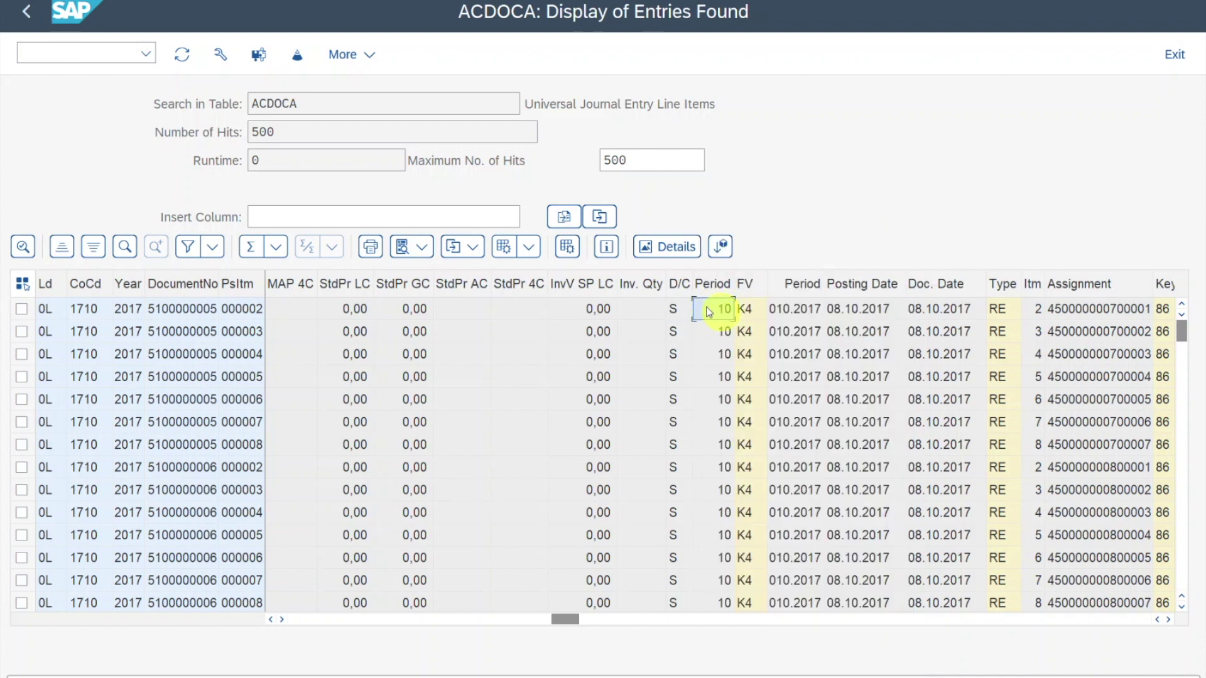
{"action": "left_click", "coordinate": [758, 312]}
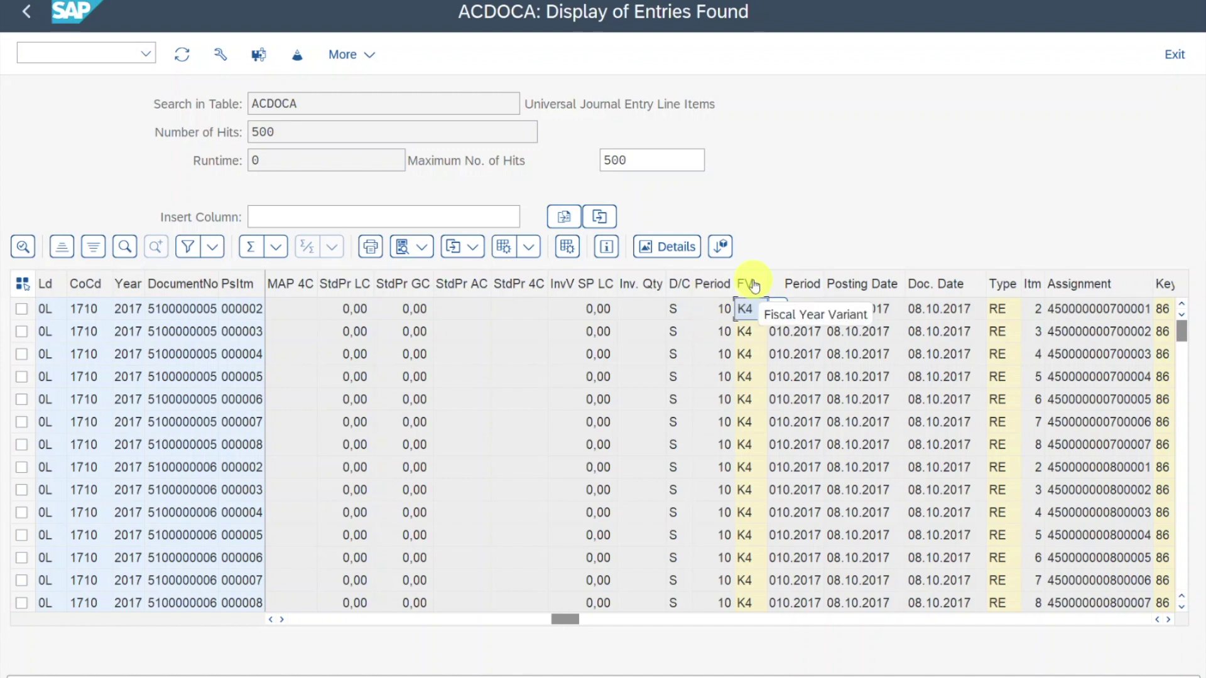
{"action": "left_click", "coordinate": [880, 308]}
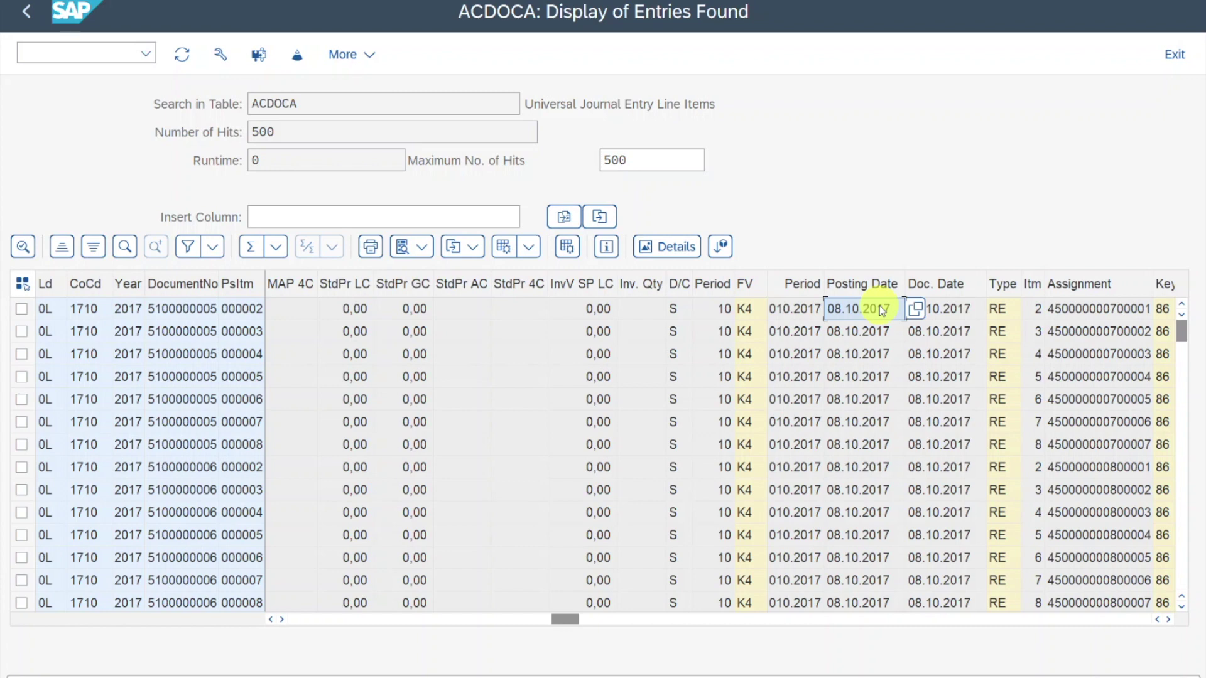
{"action": "left_click", "coordinate": [963, 314]}
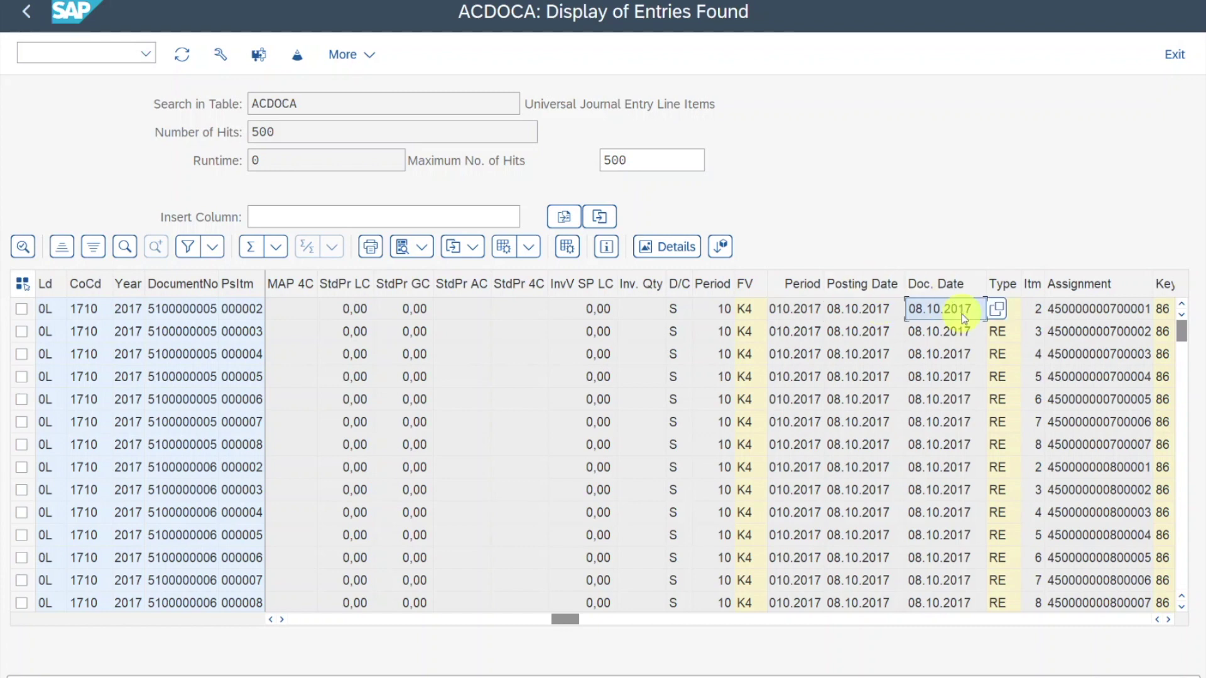
{"action": "left_click", "coordinate": [1168, 619]}
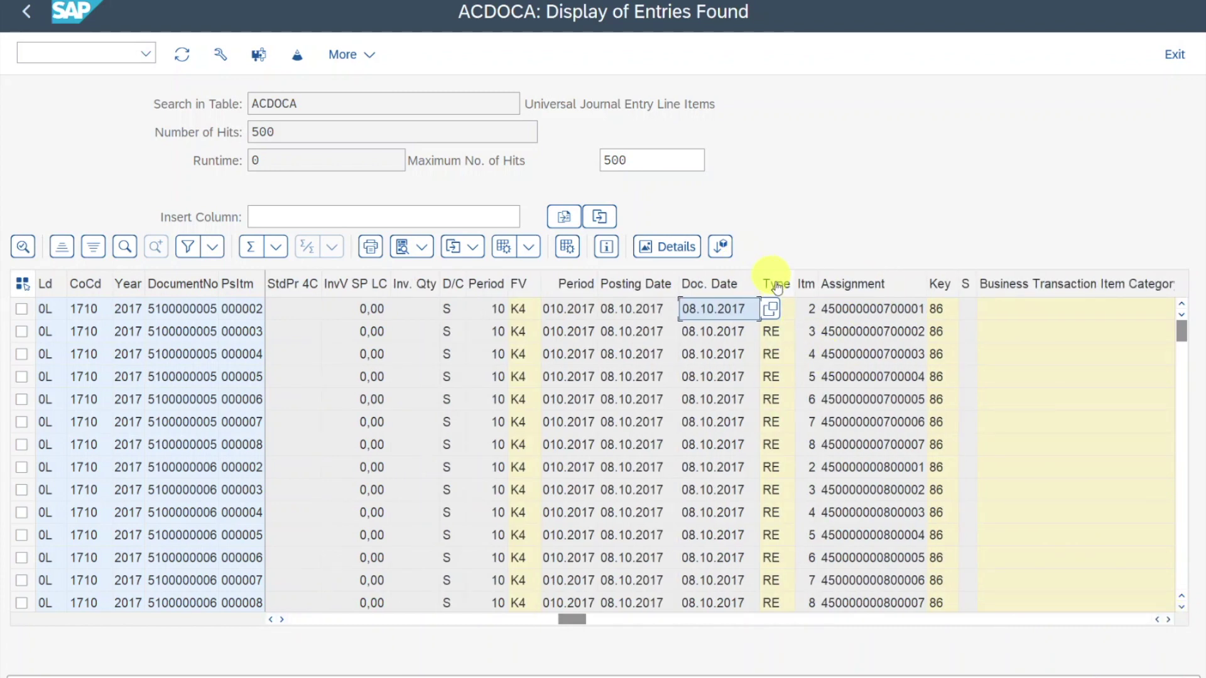
{"action": "left_click", "coordinate": [786, 308]}
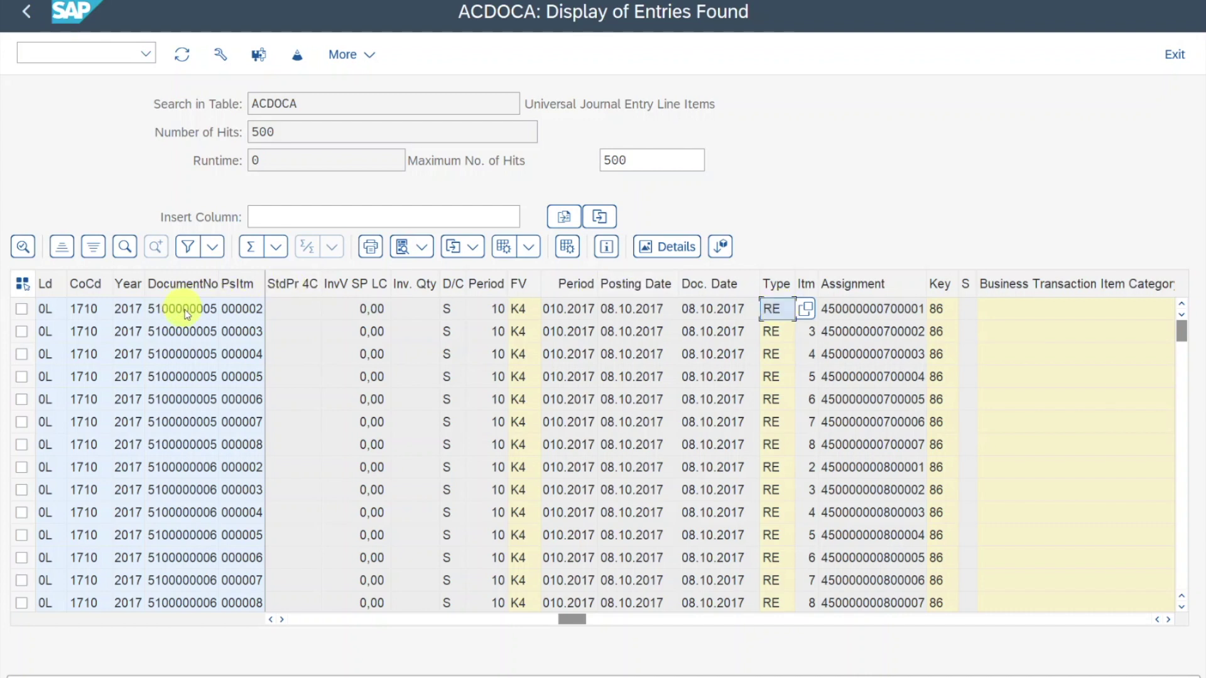
Step: Look up posting key 86 of the first entry in the list of posting keys, then close the list
{"action": "left_click", "coordinate": [938, 314]}
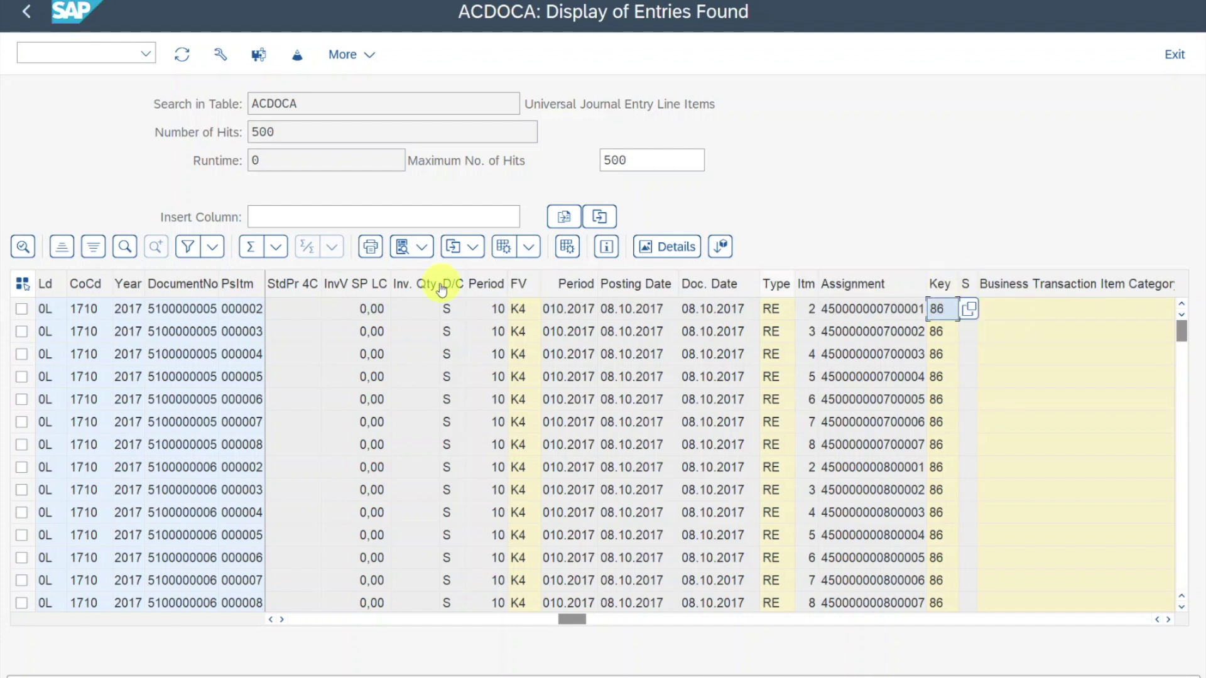
{"action": "left_click", "coordinate": [965, 308]}
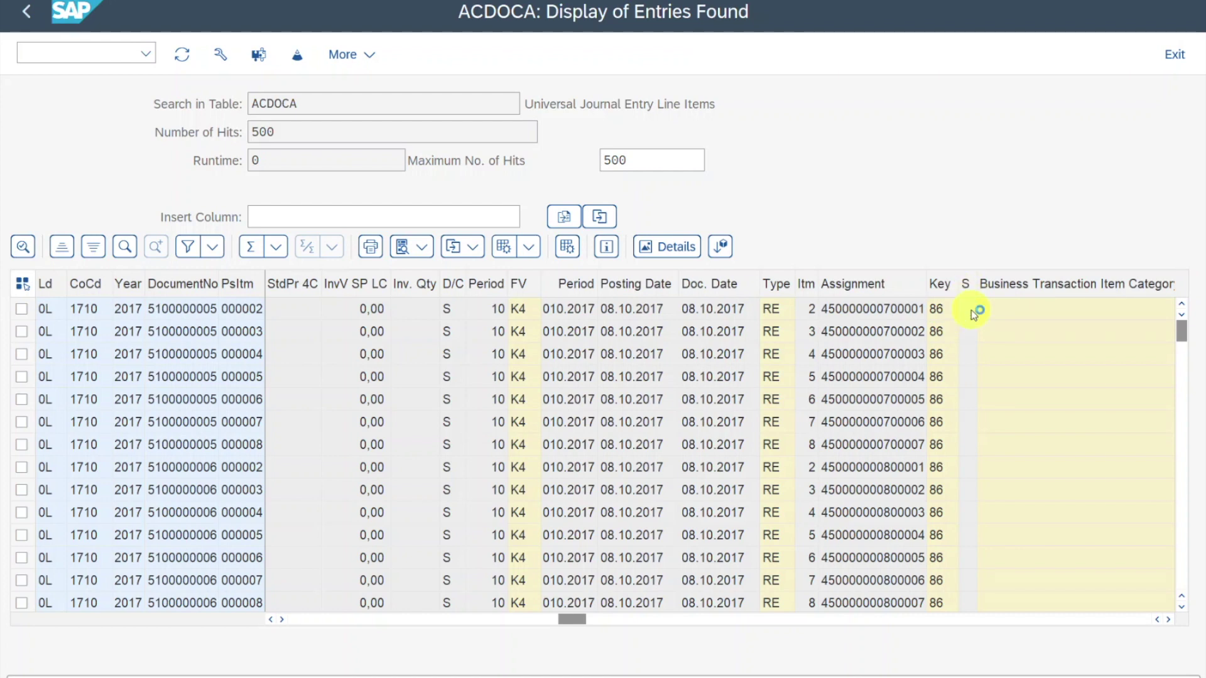
{"action": "left_click", "coordinate": [971, 310]}
{"action": "scroll", "coordinate": [915, 440], "scroll_direction": "down", "scroll_amount": 1}
{"action": "scroll", "coordinate": [917, 459], "scroll_direction": "down", "scroll_amount": 10}
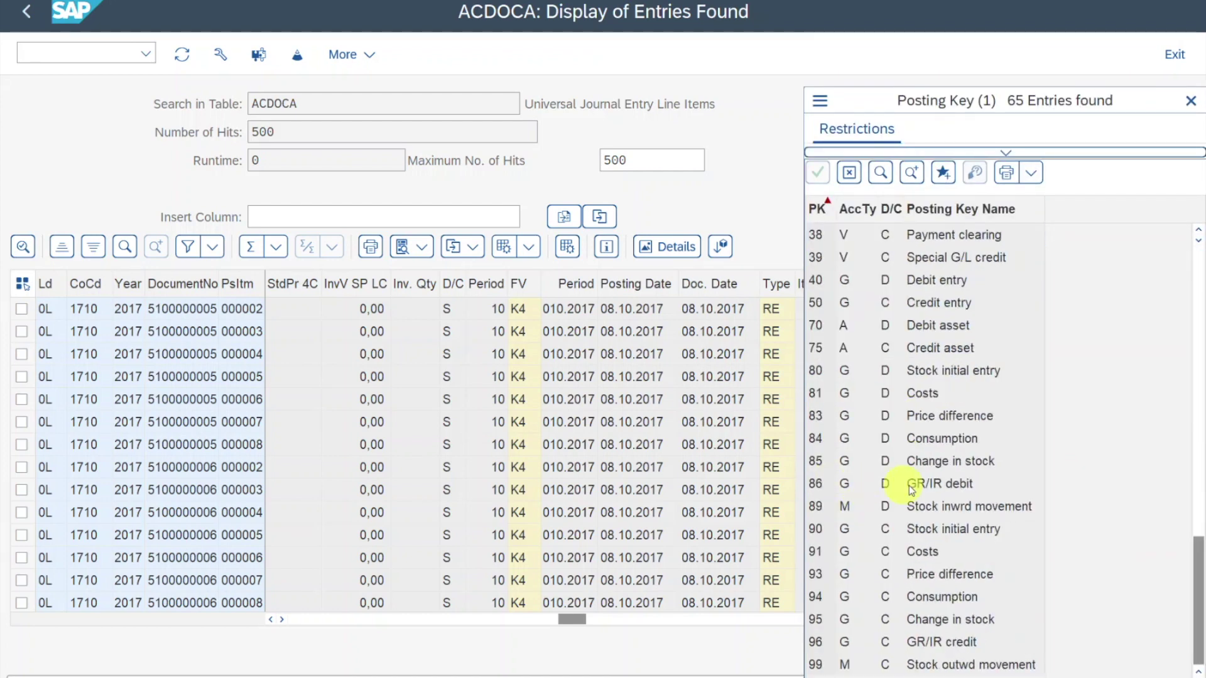
{"action": "left_click", "coordinate": [951, 487]}
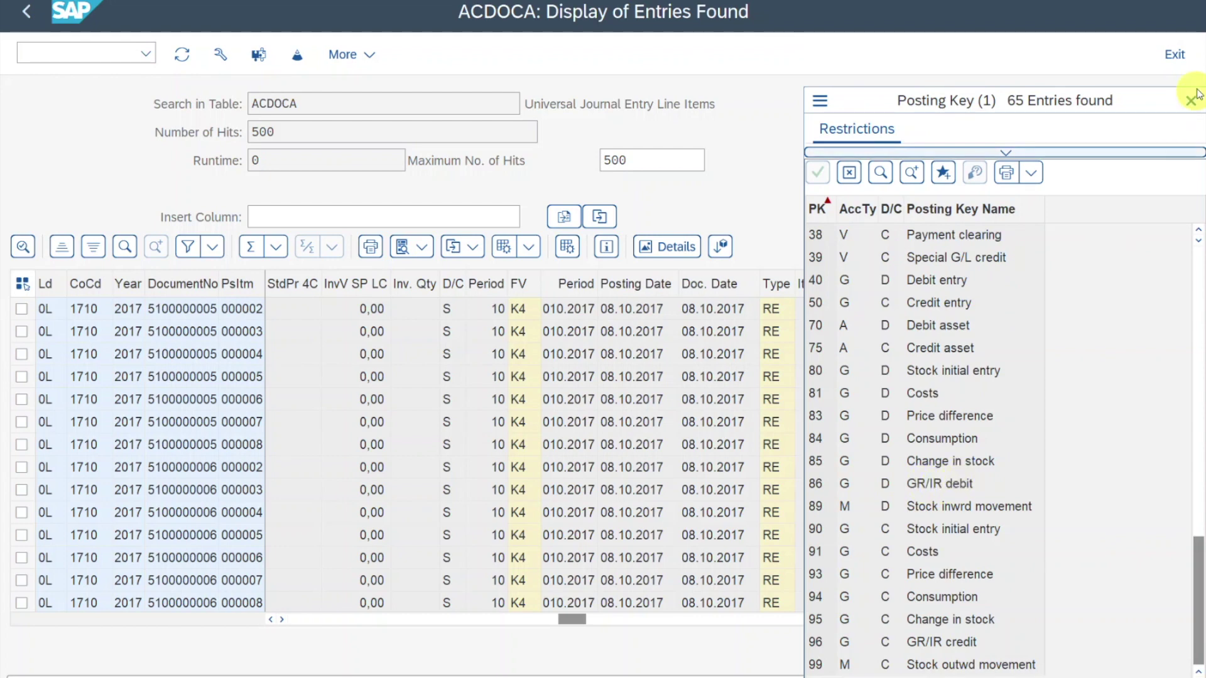
Step: Examine the transaction key column (Trs) of the first ACDOCA entry
{"action": "left_click", "coordinate": [1169, 620]}
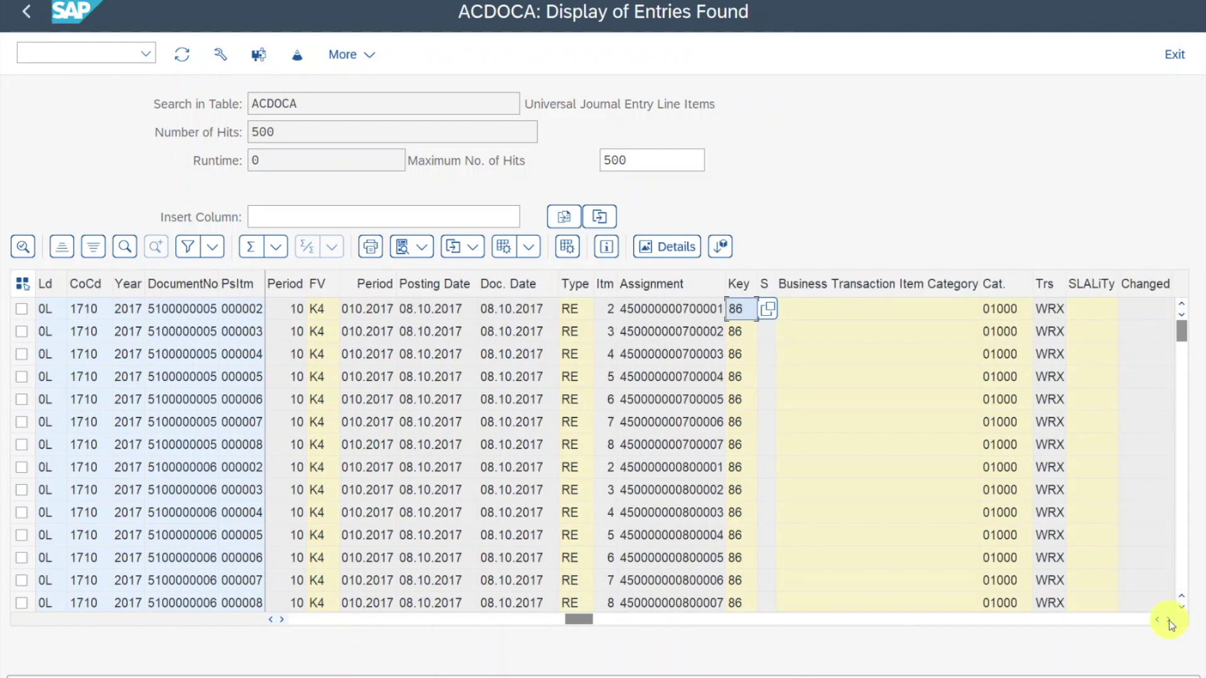
{"action": "left_click", "coordinate": [1169, 621]}
{"action": "left_click", "coordinate": [721, 309]}
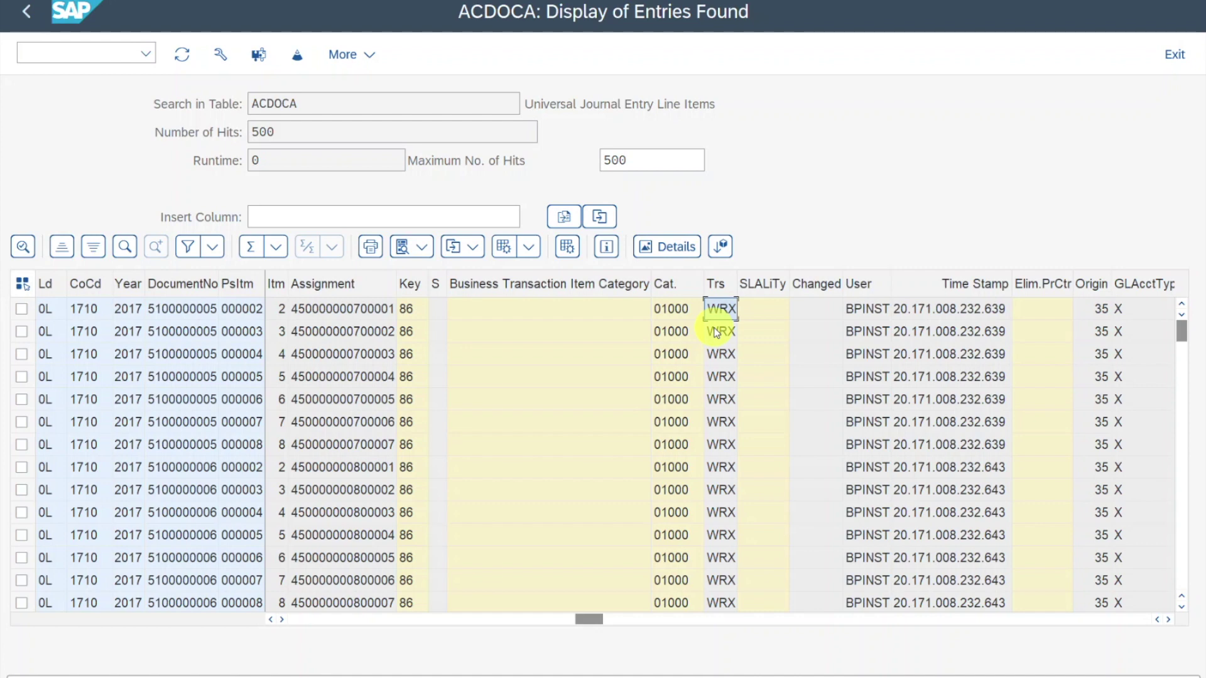
Step: Look up the G/L account types in the first entry's value list, go through types N, P, S and C, and close it
{"action": "scroll", "coordinate": [810, 448], "scroll_direction": "right", "scroll_amount": 5}
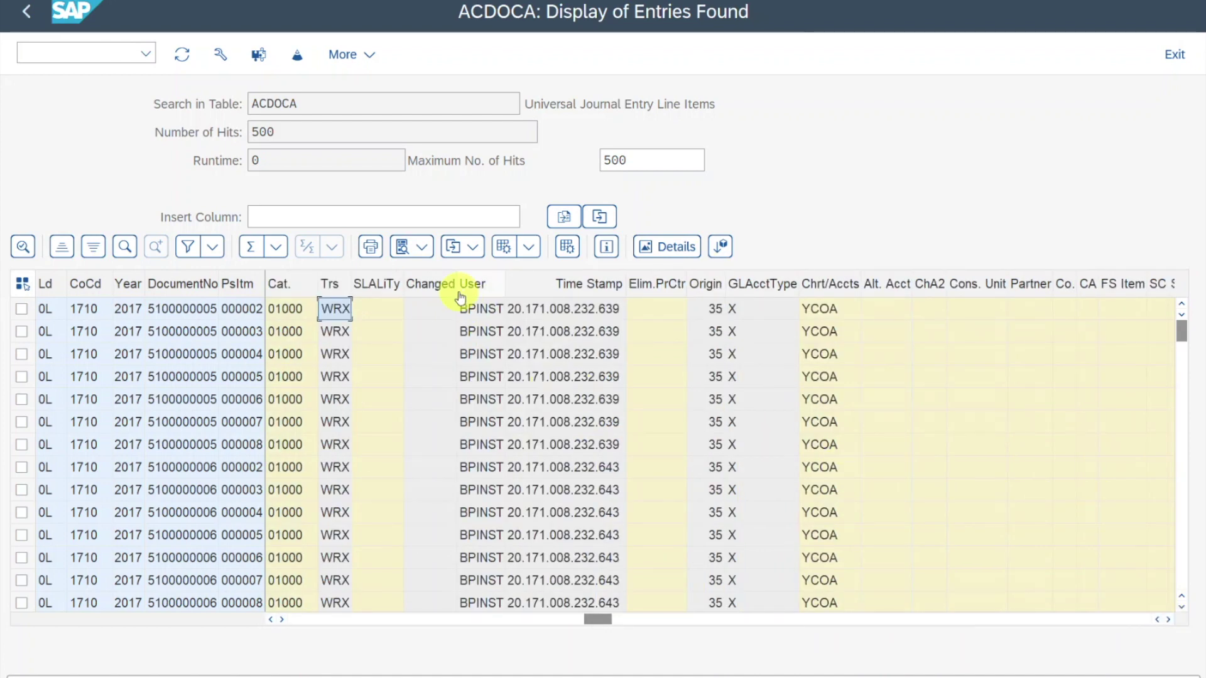
{"action": "left_click", "coordinate": [832, 309]}
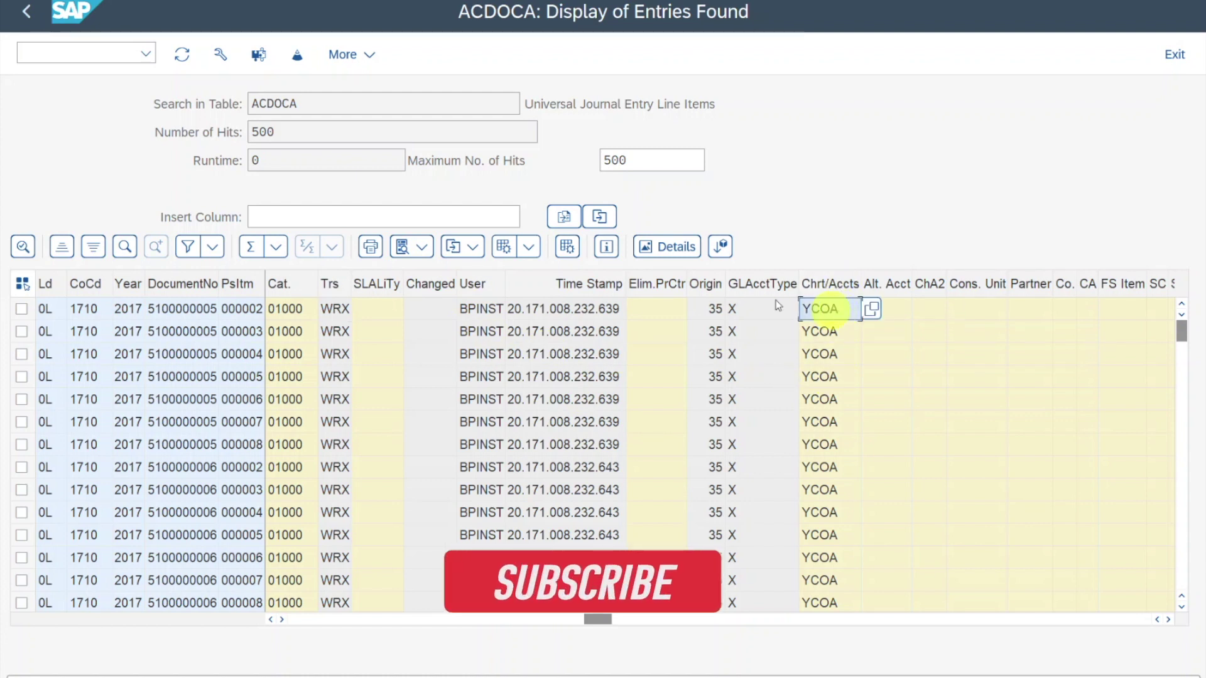
{"action": "left_click", "coordinate": [754, 308]}
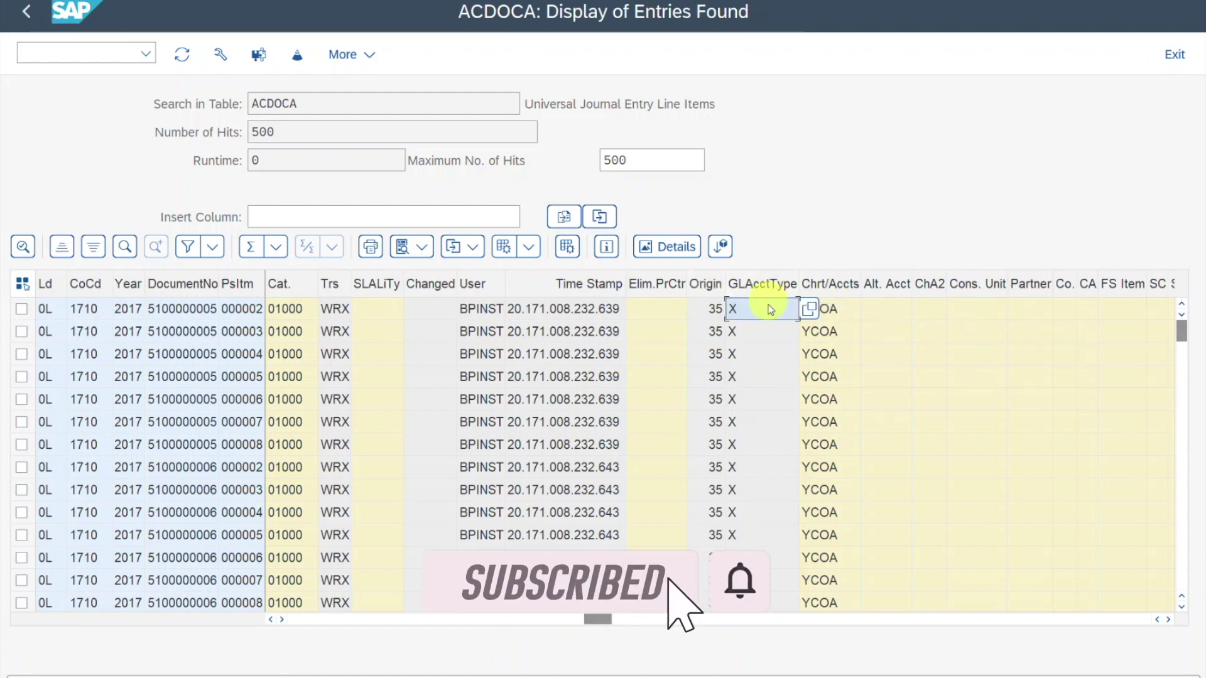
{"action": "left_click", "coordinate": [814, 312]}
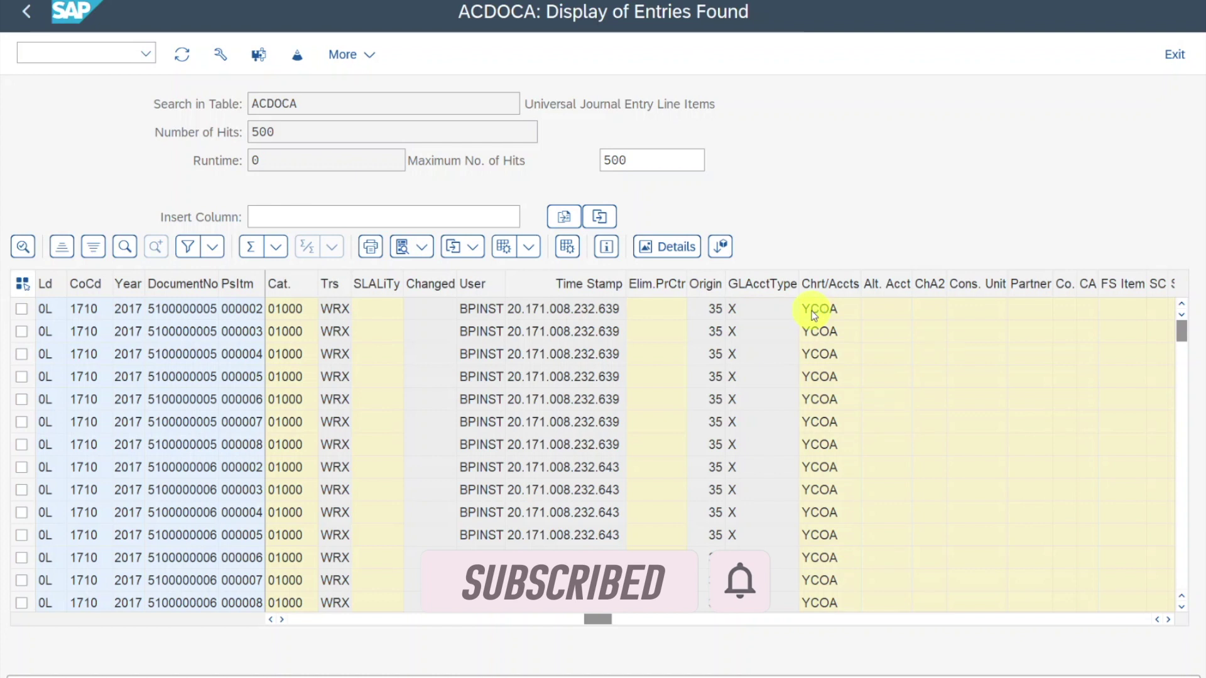
{"action": "key", "text": "F4"}
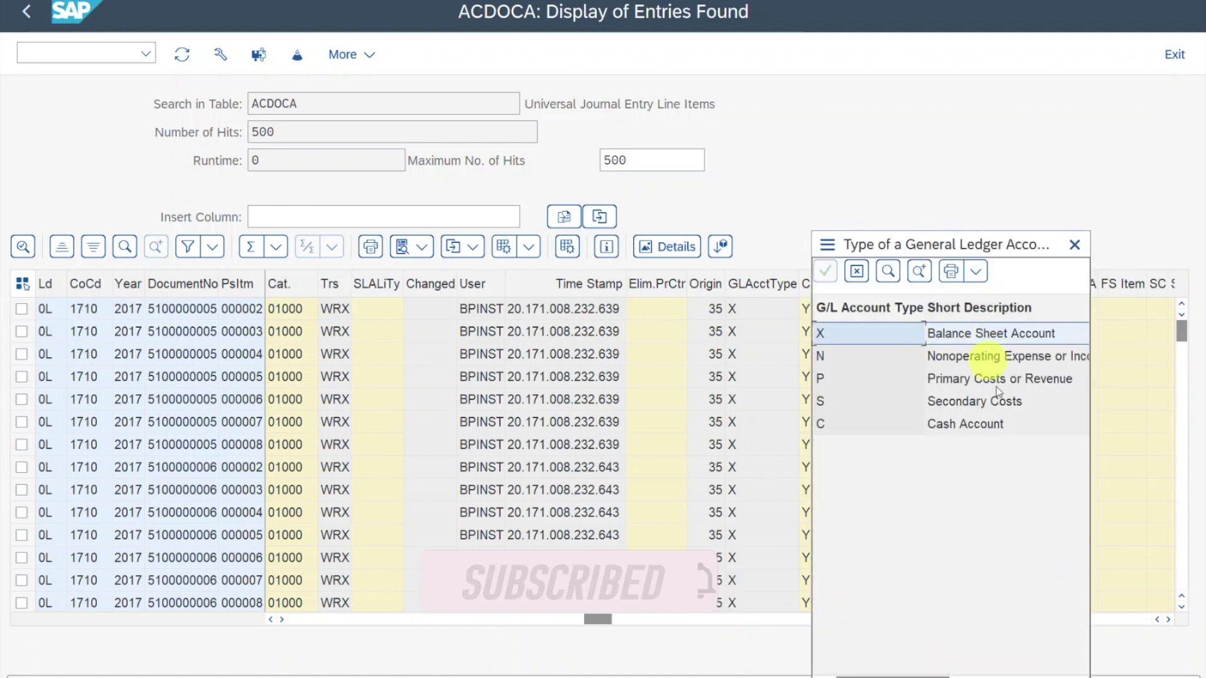
{"action": "left_click", "coordinate": [902, 359]}
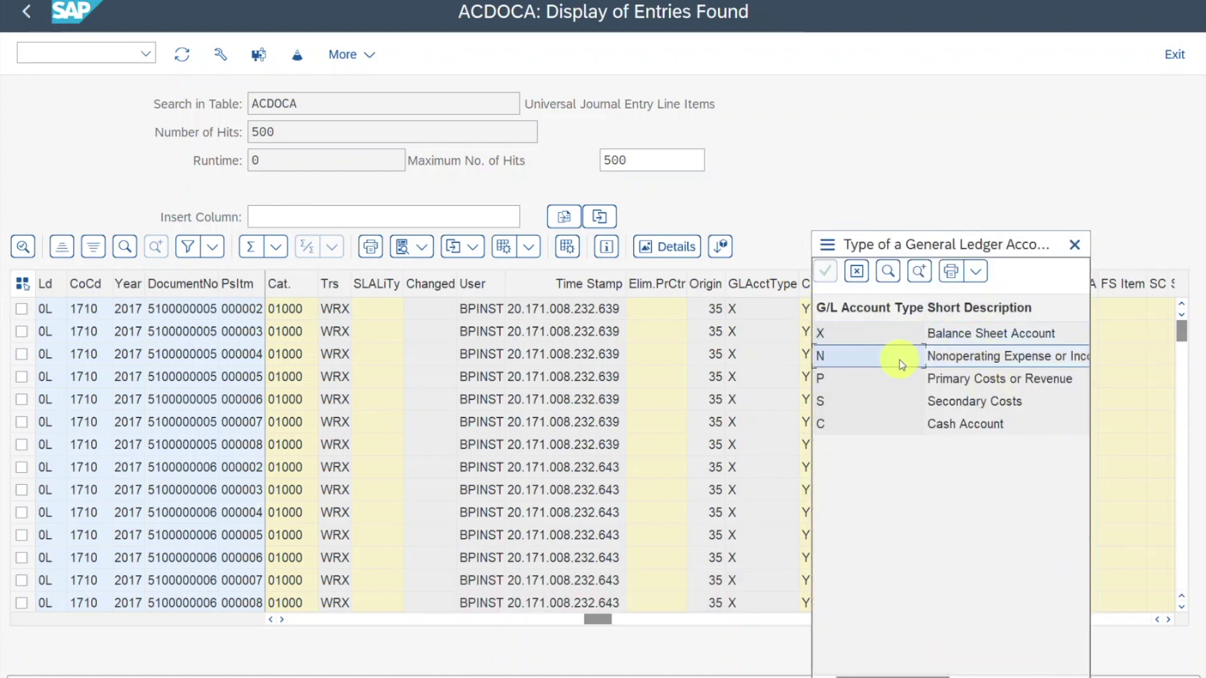
{"action": "left_click", "coordinate": [898, 381]}
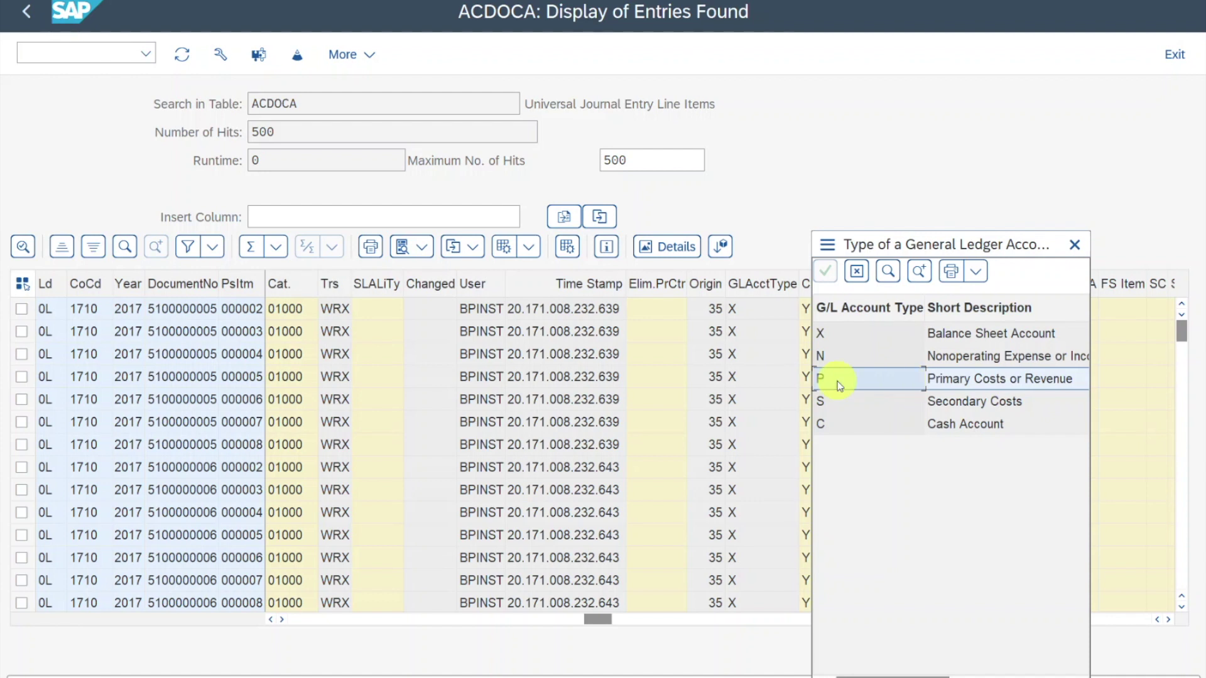
{"action": "left_click", "coordinate": [873, 408]}
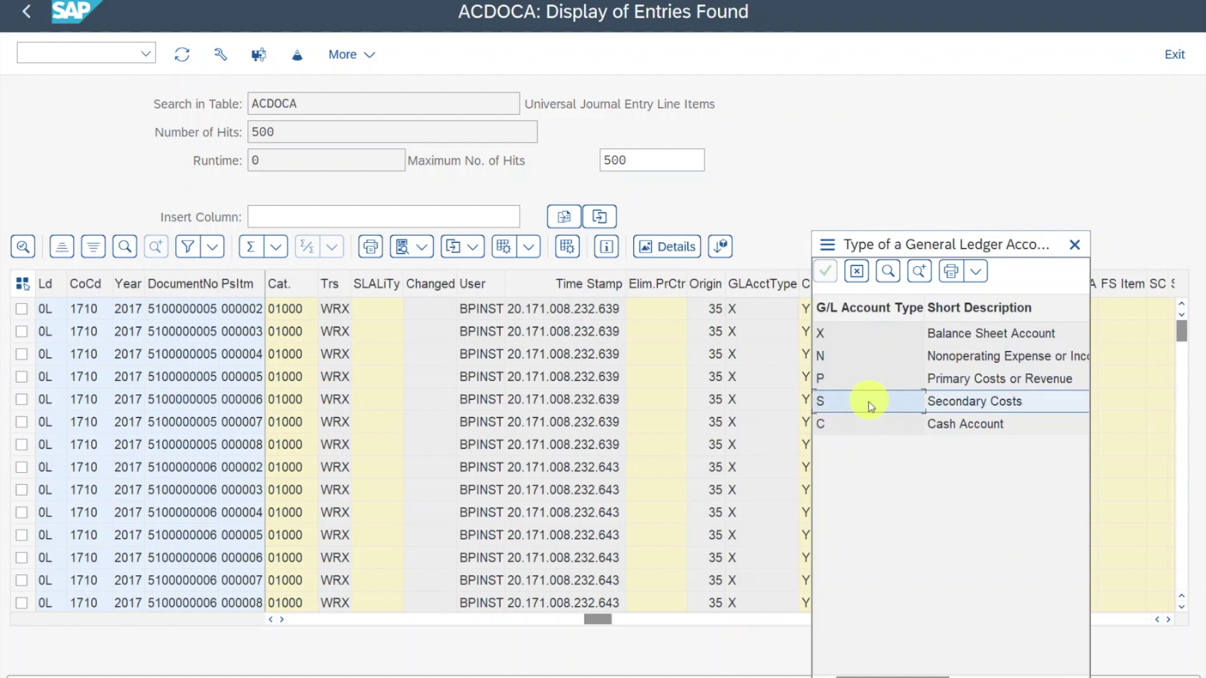
{"action": "left_click", "coordinate": [872, 424]}
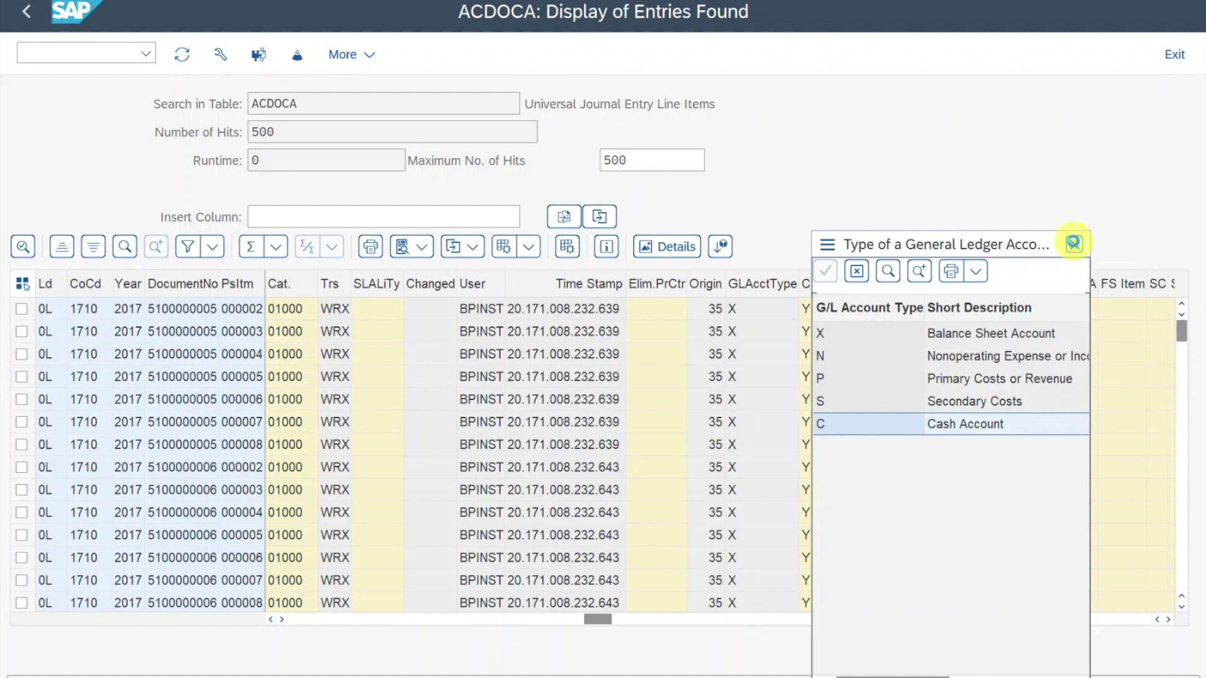
{"action": "left_click", "coordinate": [1075, 245]}
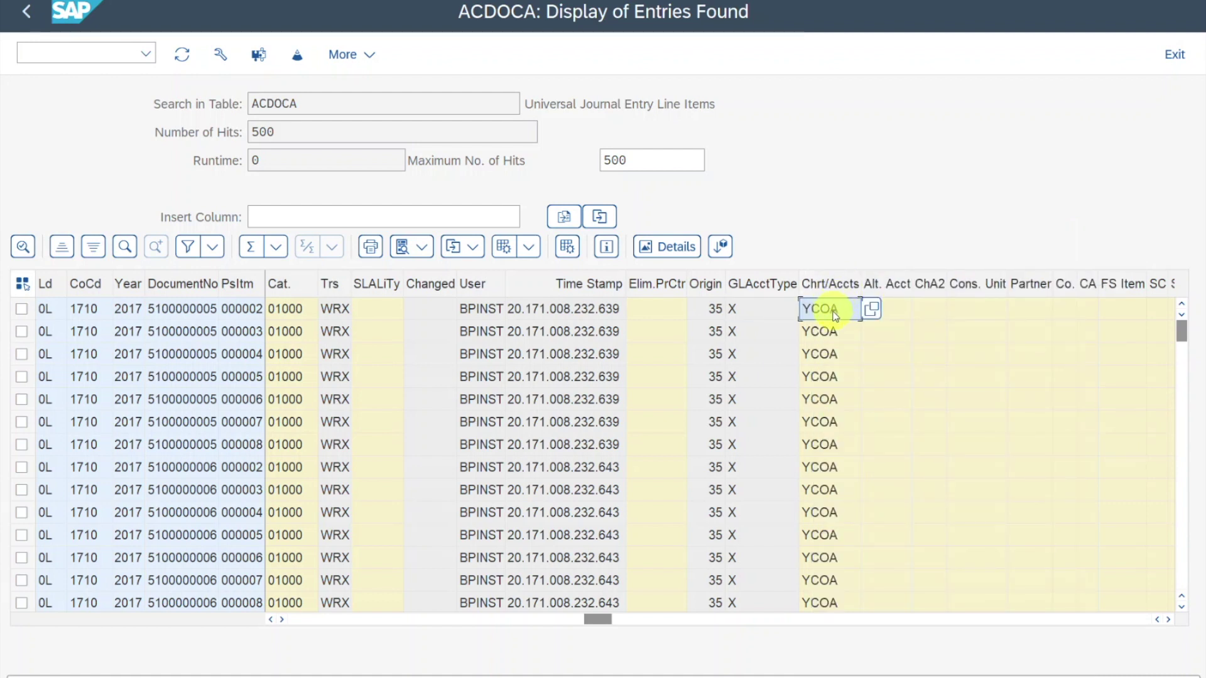
Step: Examine the material and plant columns of the first ACDOCA entry
{"action": "left_click", "coordinate": [1168, 619]}
{"action": "left_click", "coordinate": [1168, 619]}
{"action": "left_click", "coordinate": [1168, 619]}
{"action": "left_click", "coordinate": [1168, 619]}
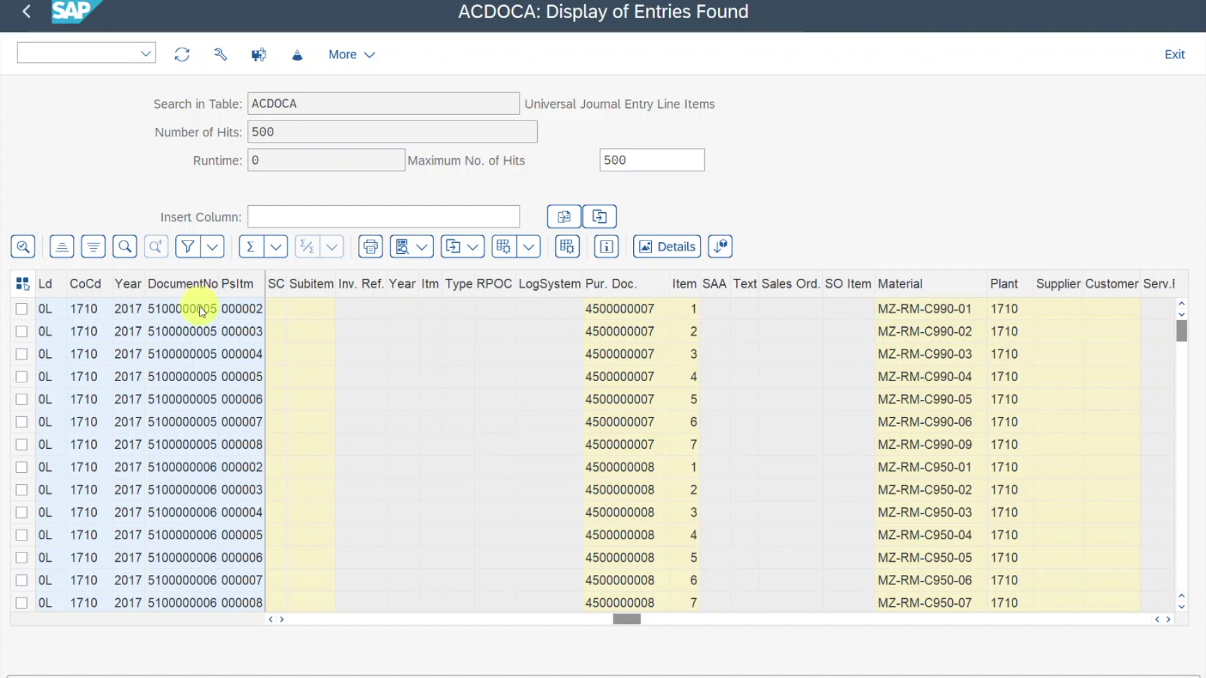
{"action": "left_click", "coordinate": [945, 308]}
{"action": "left_click", "coordinate": [1022, 309]}
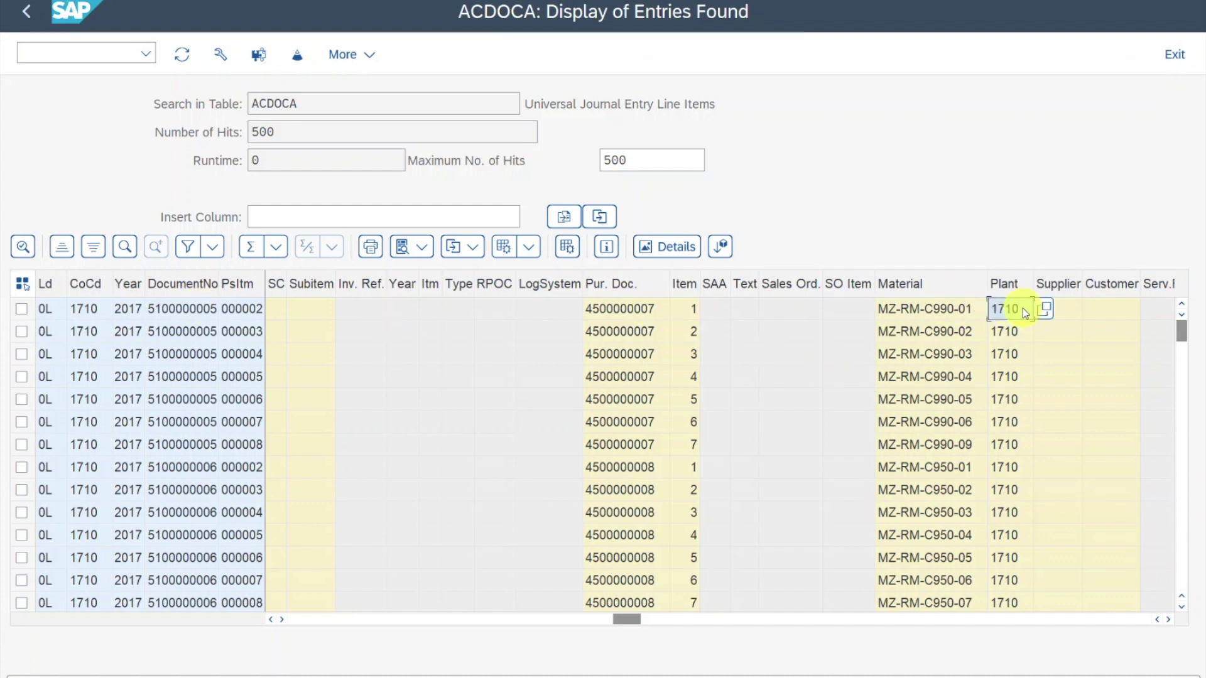
Step: Look up the possible account types for the first entry, close the list and examine its tax code column (Tx)
{"action": "left_click", "coordinate": [1170, 621]}
{"action": "left_click", "coordinate": [1170, 621]}
{"action": "left_click", "coordinate": [1169, 620]}
{"action": "left_click", "coordinate": [1169, 620]}
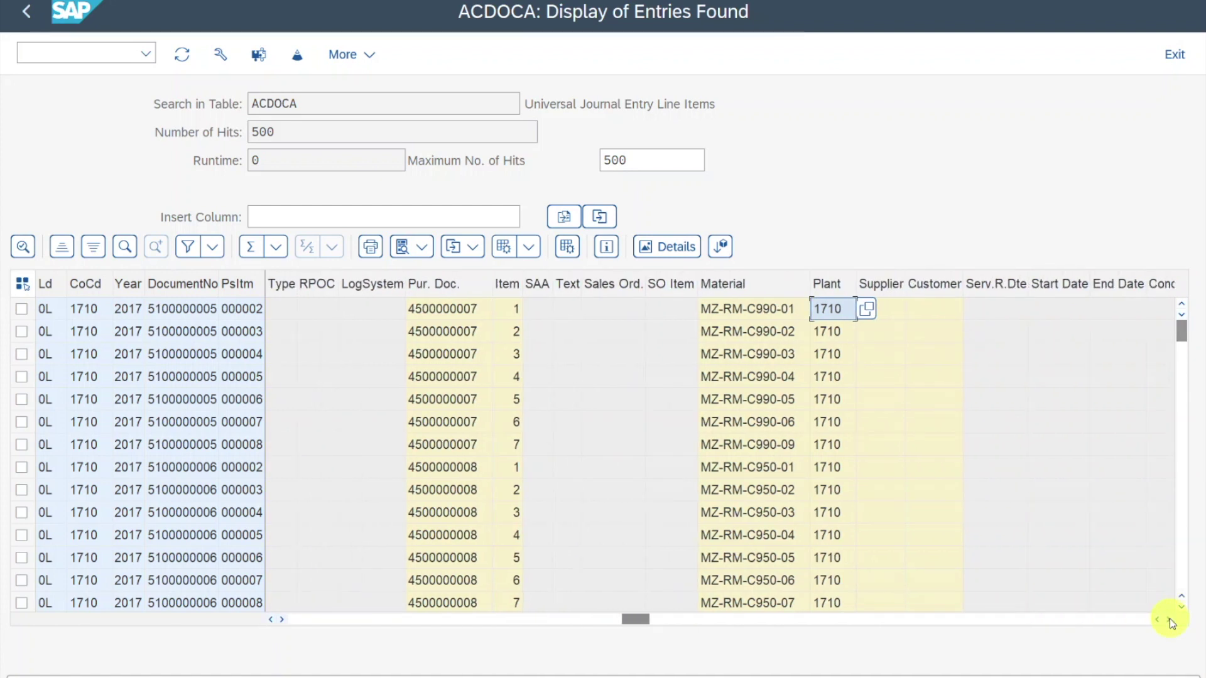
{"action": "left_click", "coordinate": [1170, 620]}
{"action": "left_click", "coordinate": [1170, 621]}
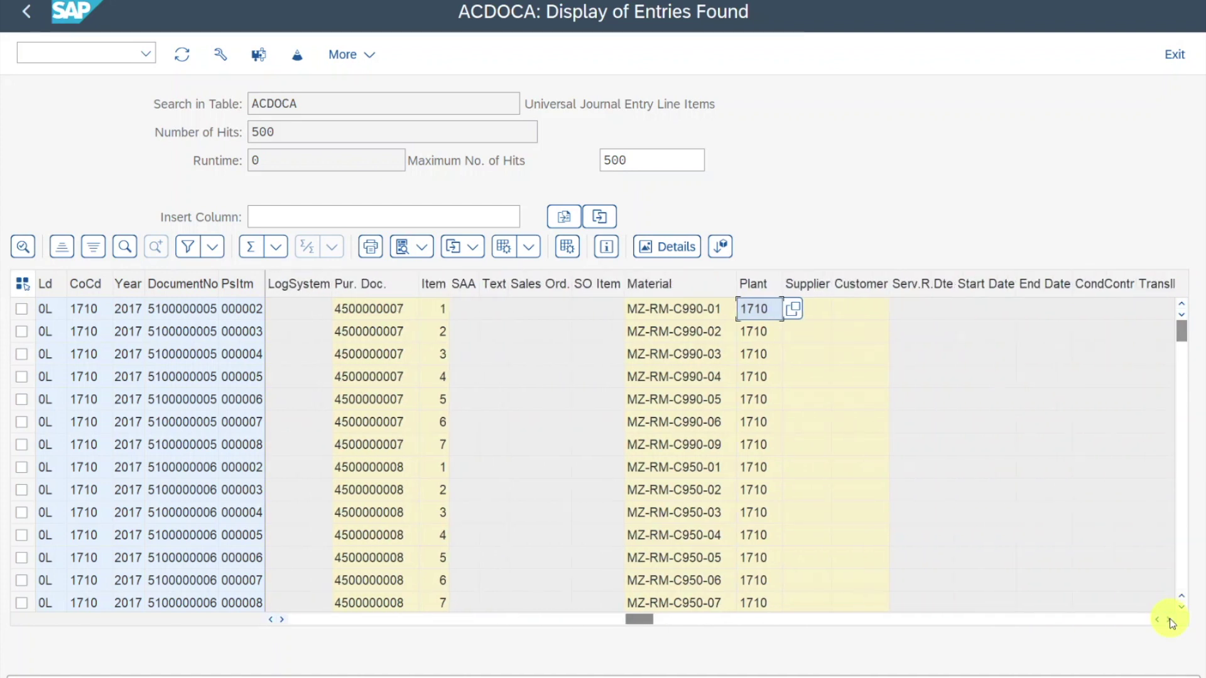
{"action": "left_click", "coordinate": [1169, 621]}
{"action": "left_click", "coordinate": [528, 309]}
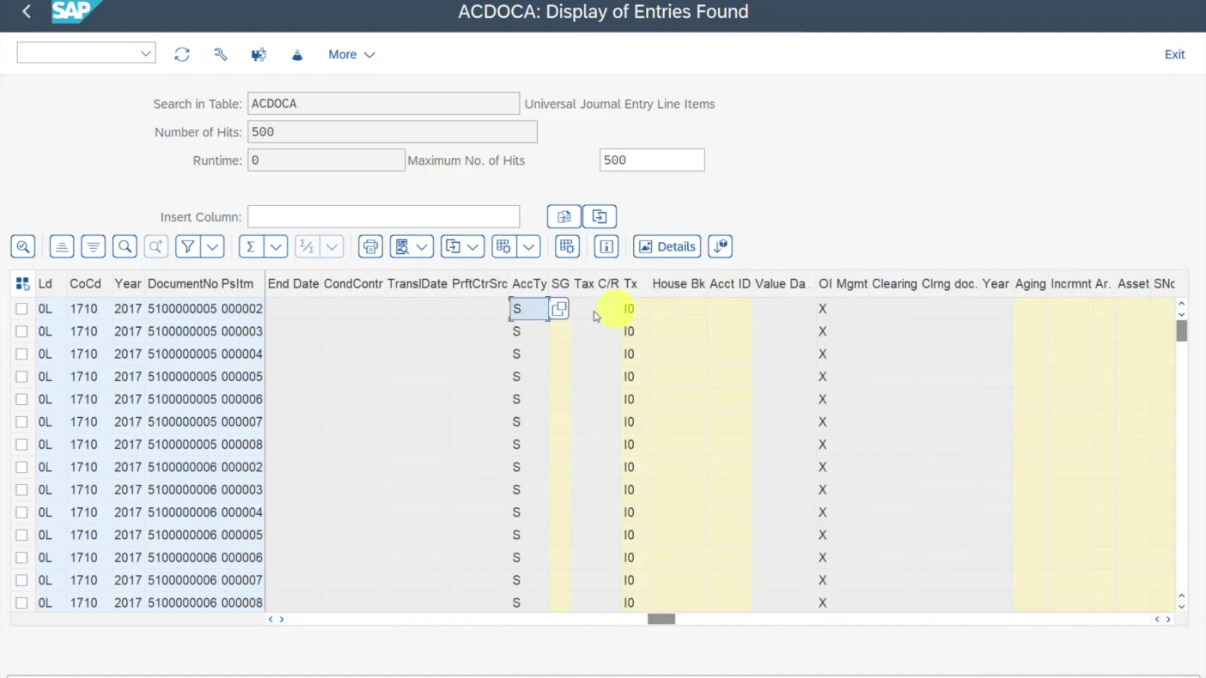
{"action": "left_click", "coordinate": [558, 309]}
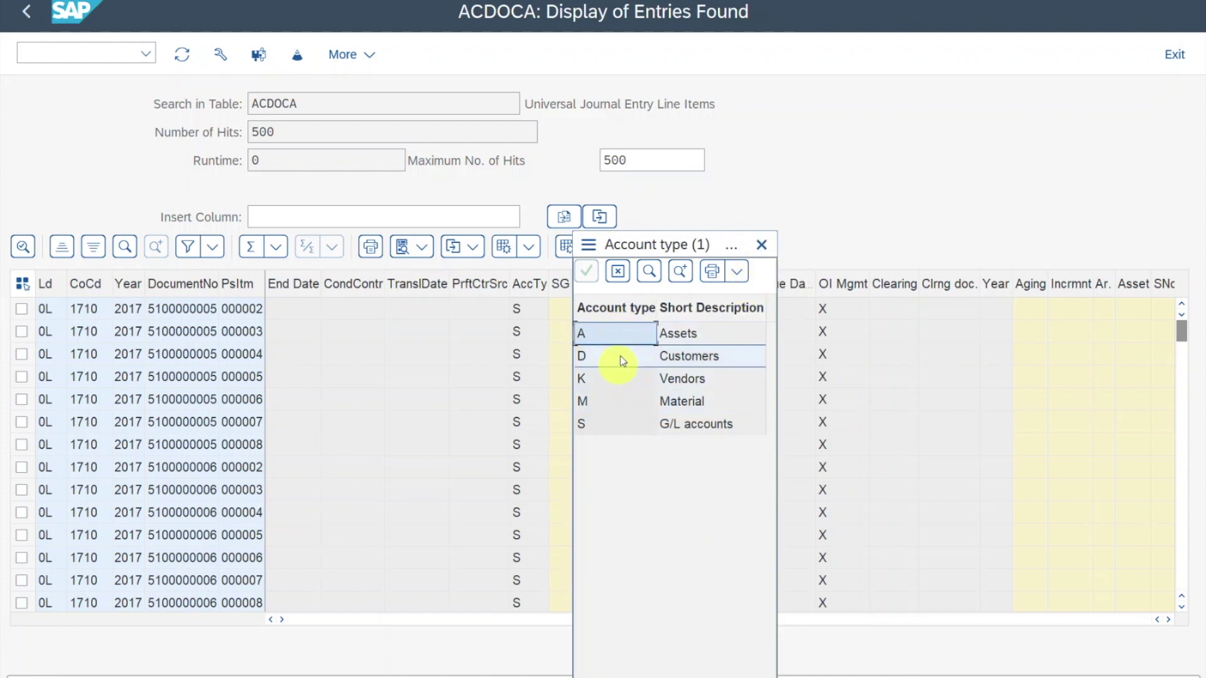
{"action": "left_click", "coordinate": [761, 244]}
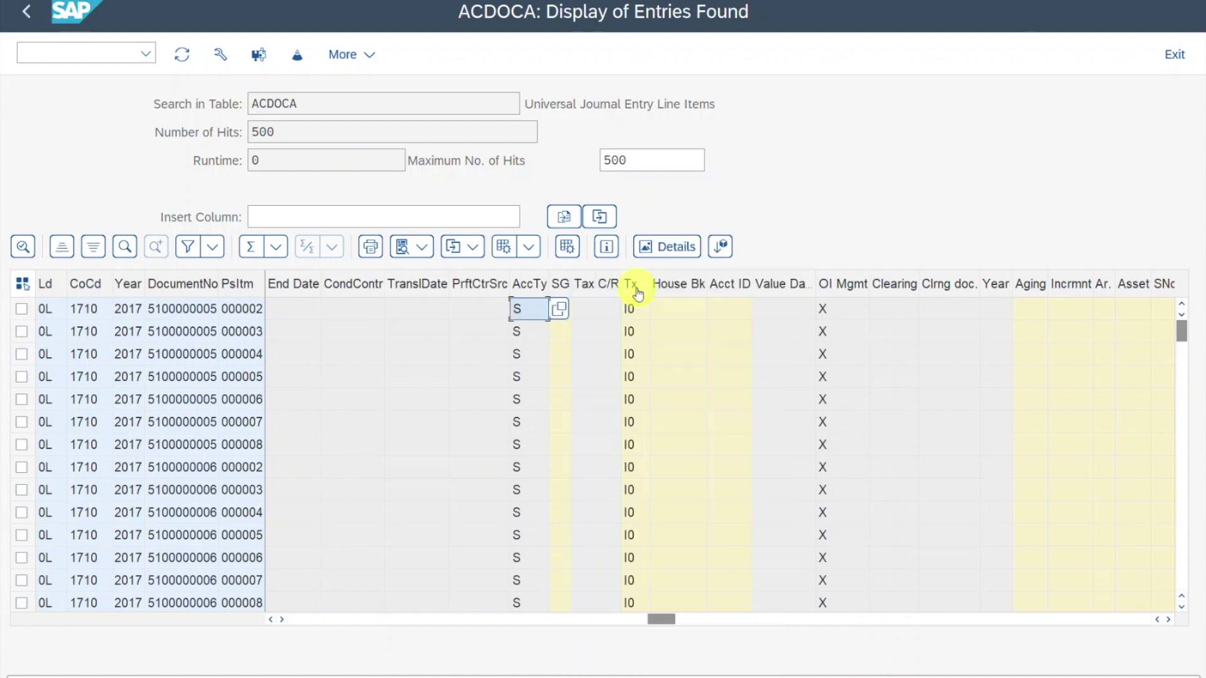
{"action": "left_click", "coordinate": [645, 314]}
Step: Examine the price determination column (Price Det.) of the first entry
{"action": "left_click", "coordinate": [1167, 619]}
{"action": "left_click", "coordinate": [1168, 619]}
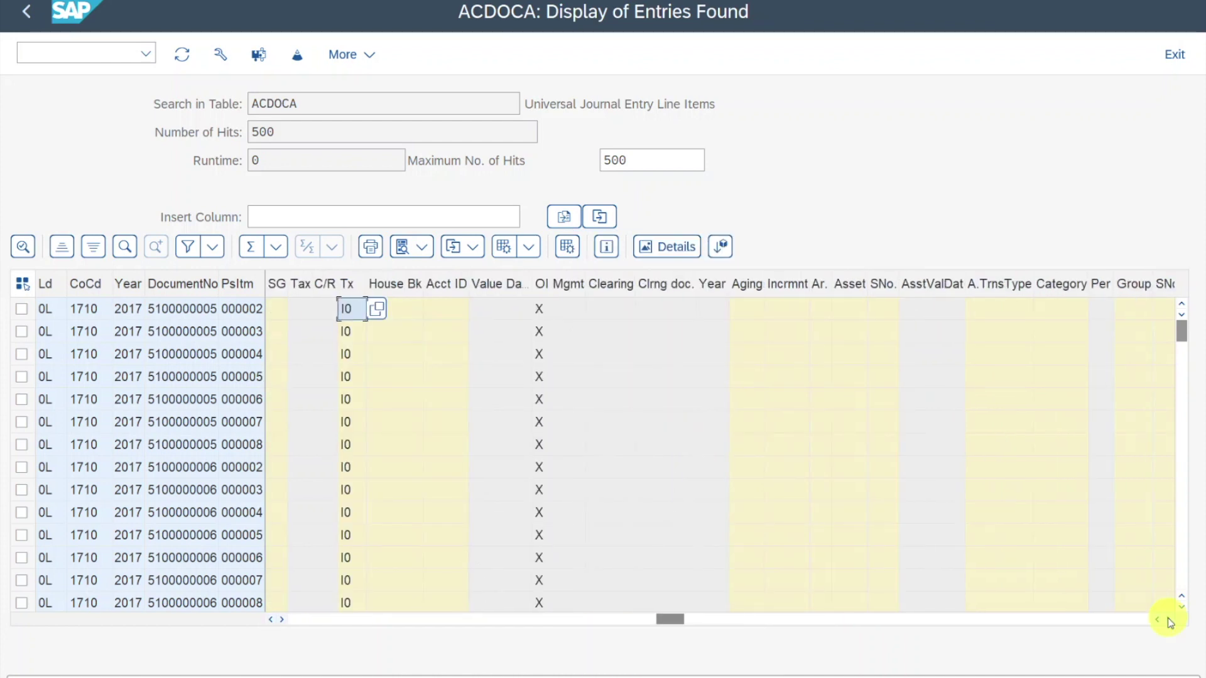
{"action": "left_click", "coordinate": [1167, 619]}
{"action": "left_click", "coordinate": [1167, 619]}
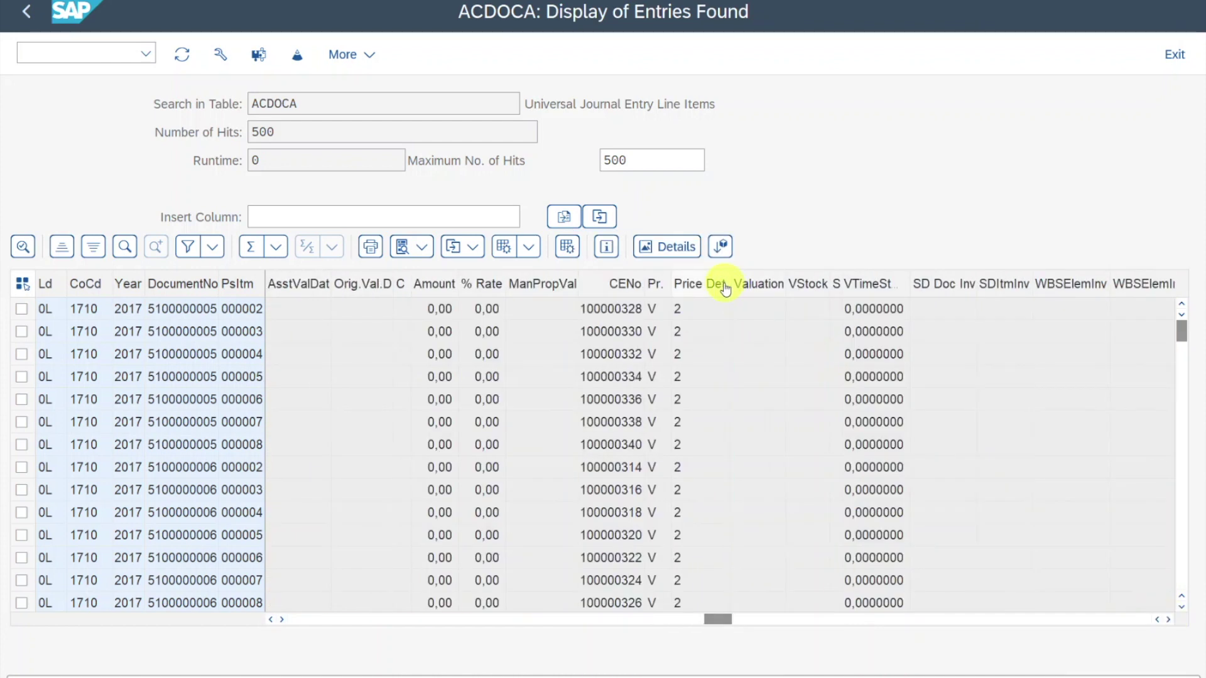
{"action": "left_click", "coordinate": [695, 308]}
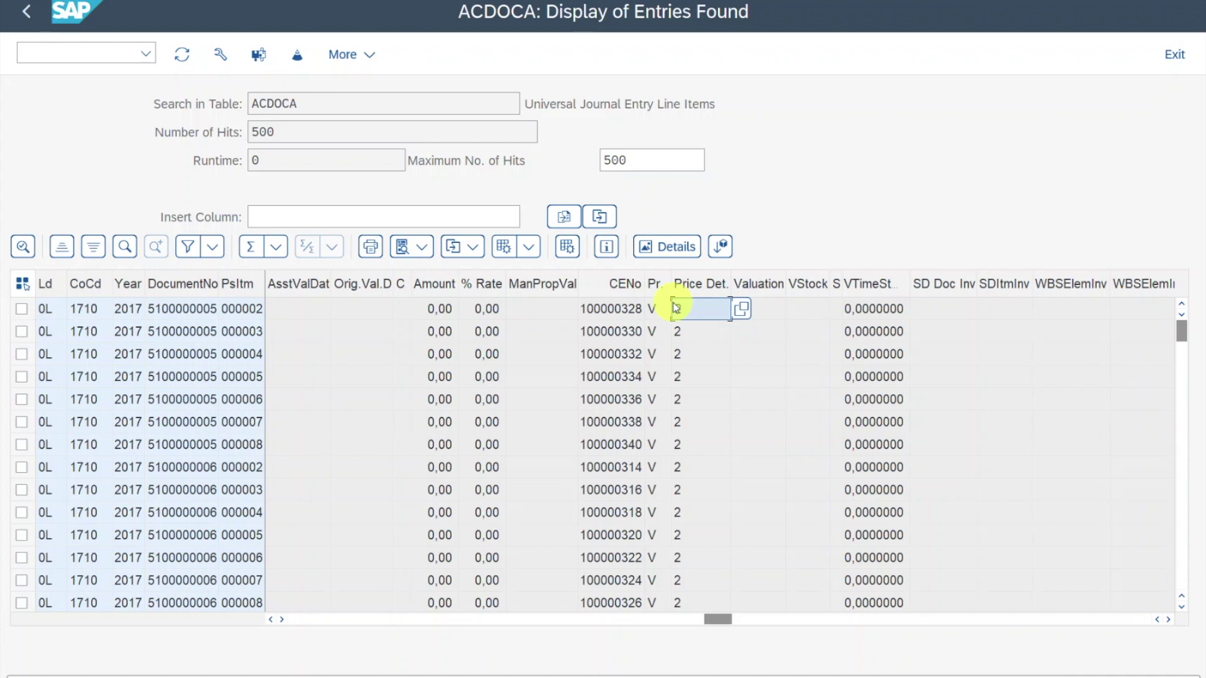
{"action": "left_click", "coordinate": [727, 236]}
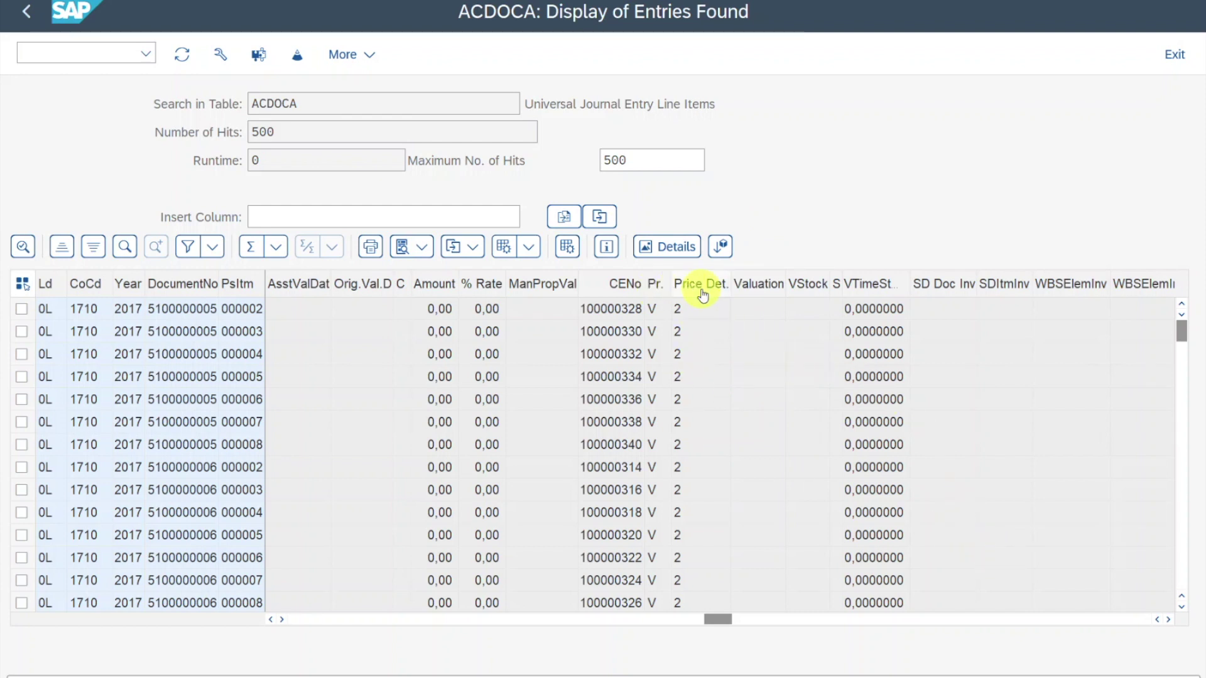
Step: Examine the valuation area column (ValA) of the ACDOCA entries
{"action": "left_click", "coordinate": [1169, 619]}
{"action": "left_click", "coordinate": [1168, 620]}
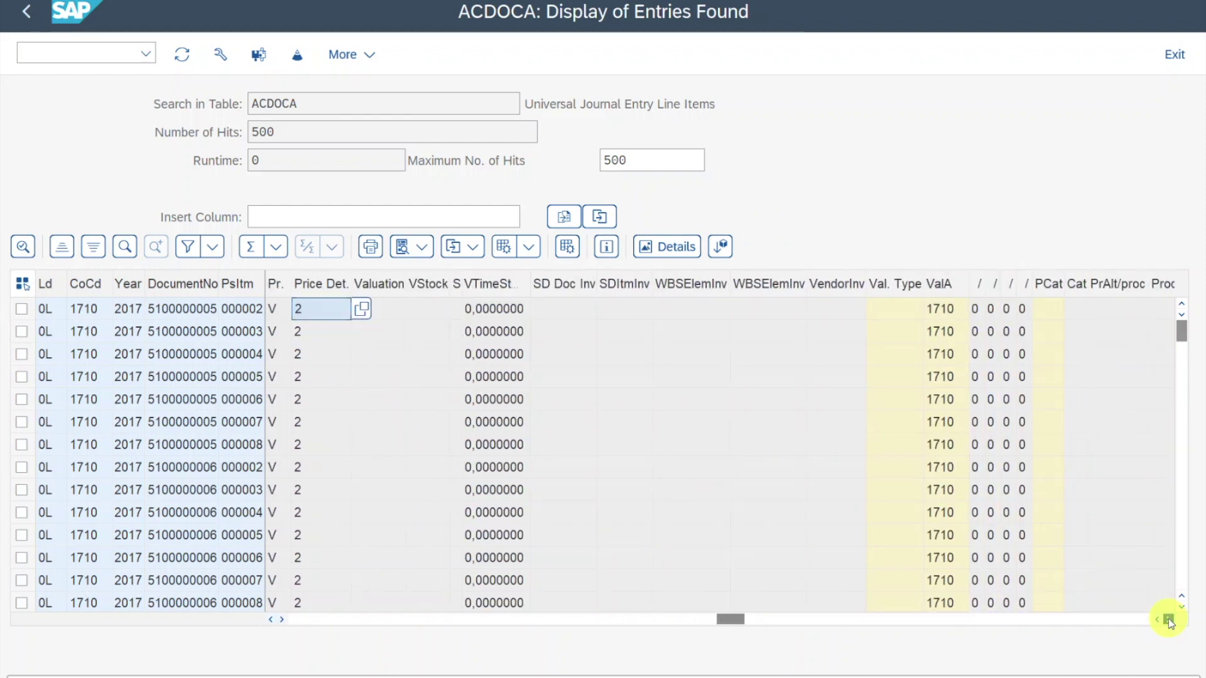
{"action": "left_click", "coordinate": [1168, 619]}
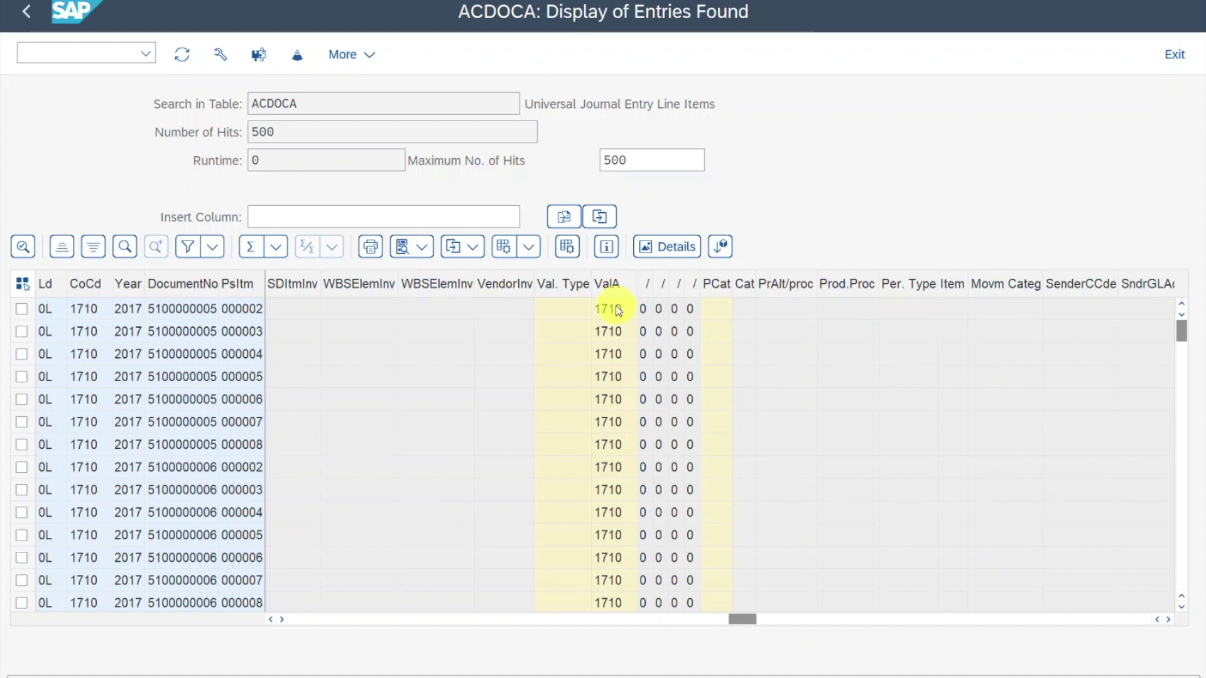
Step: Review the offsetting account and WBS element columns, continuing through to the table's last column, Data Aging
{"action": "scroll", "coordinate": [619, 309], "scroll_direction": "right", "scroll_amount": 5}
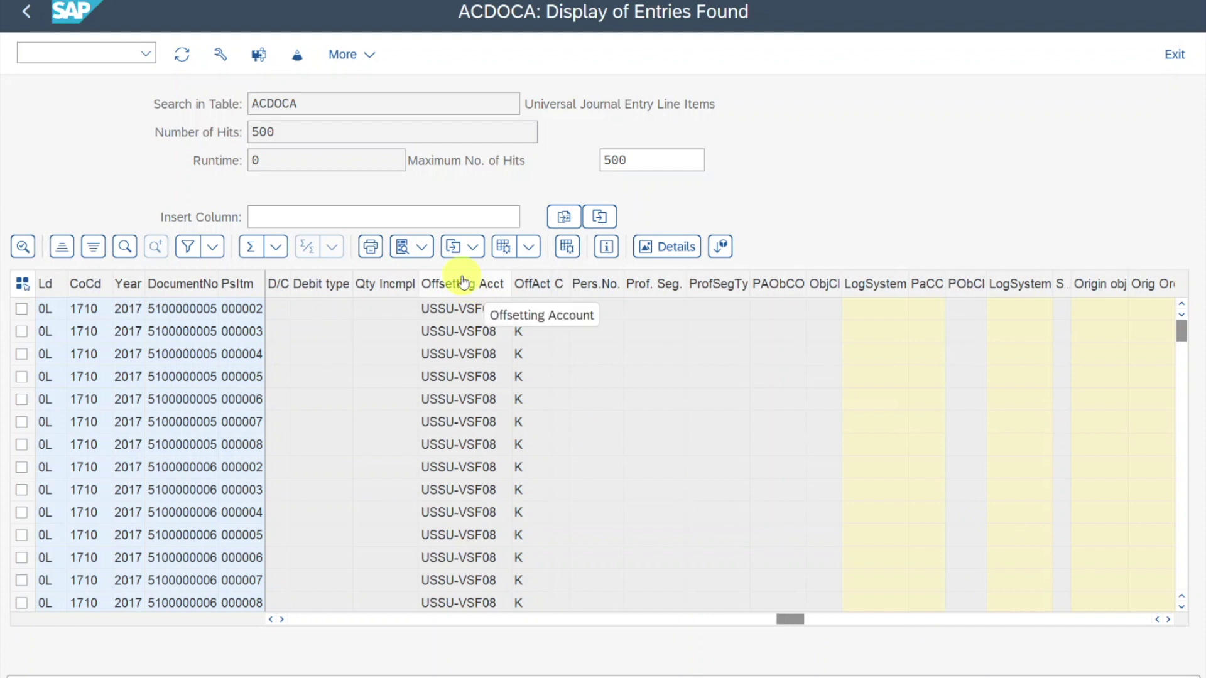
{"action": "left_click", "coordinate": [1062, 618]}
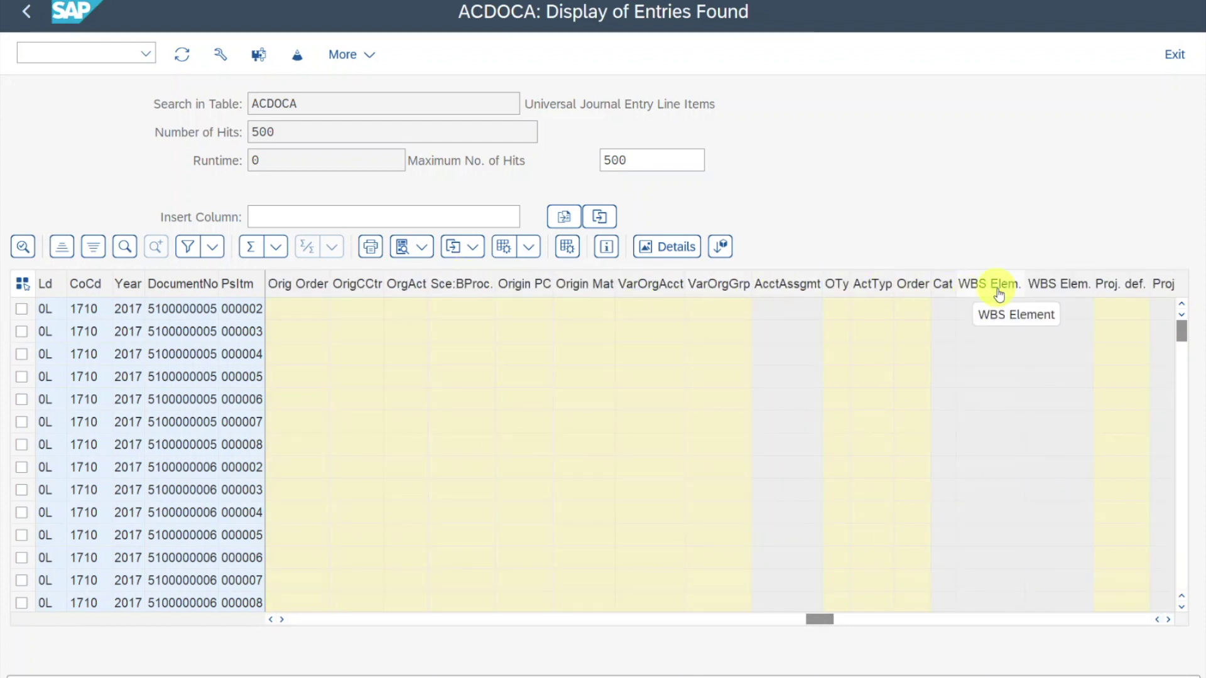
{"action": "left_click", "coordinate": [1168, 619]}
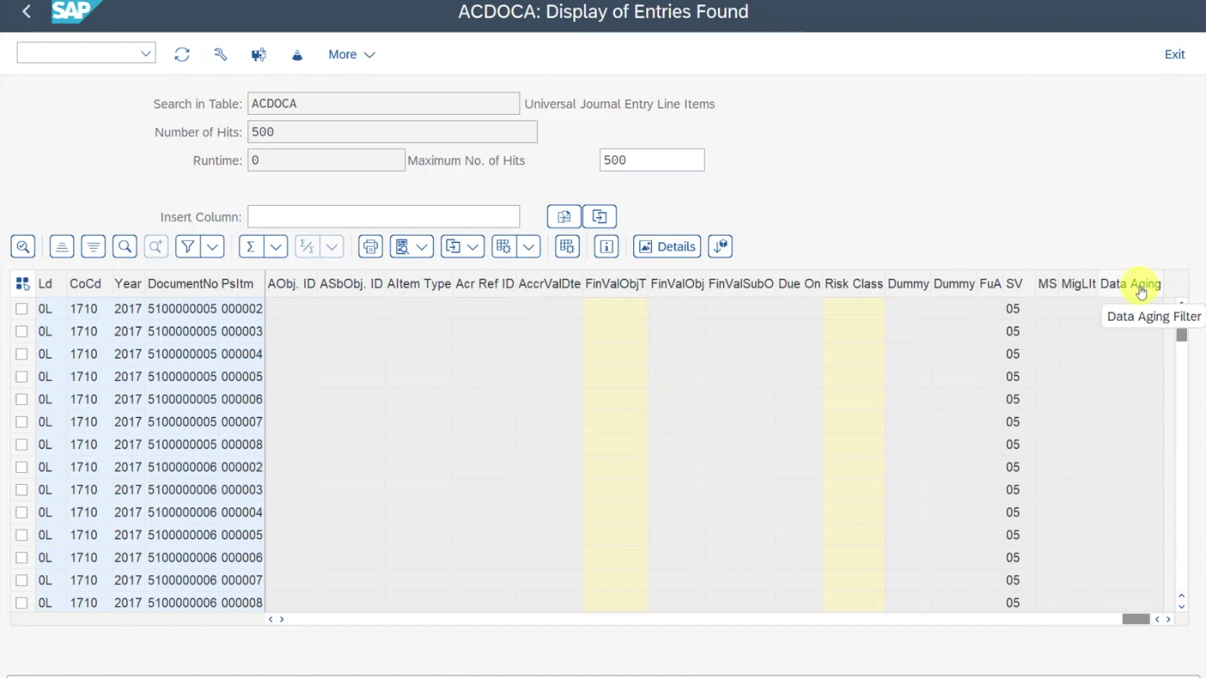
{"action": "left_click", "coordinate": [1130, 308]}
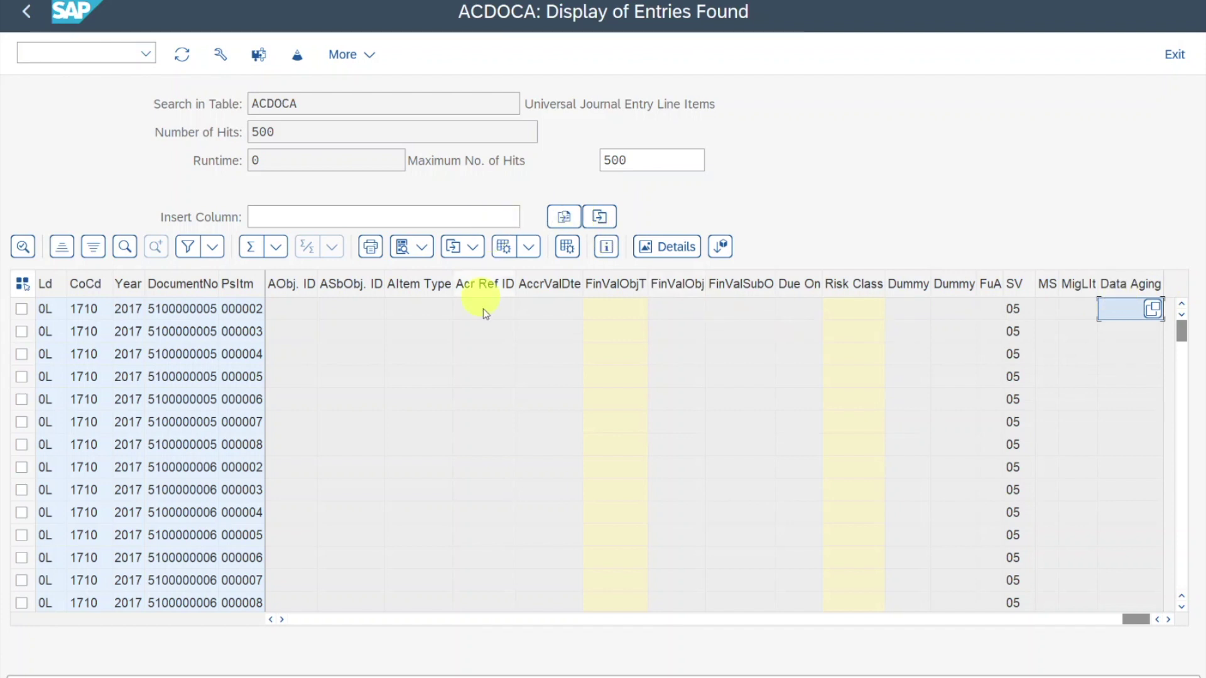